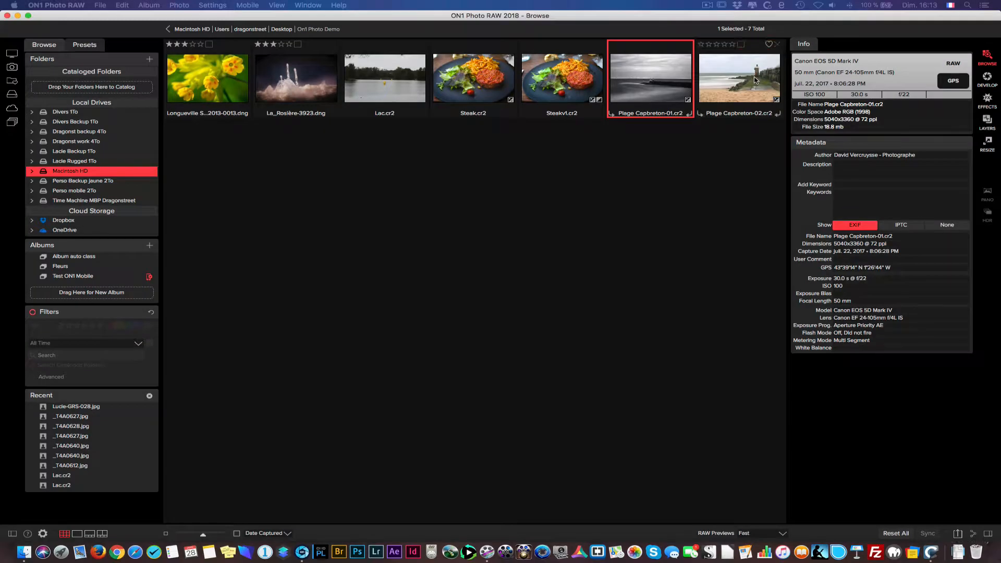
- Open the photo Plage Capbreton-02.cr2 in the Develop module and hide the presets list
{"action": "left_click", "coordinate": [756, 79]}
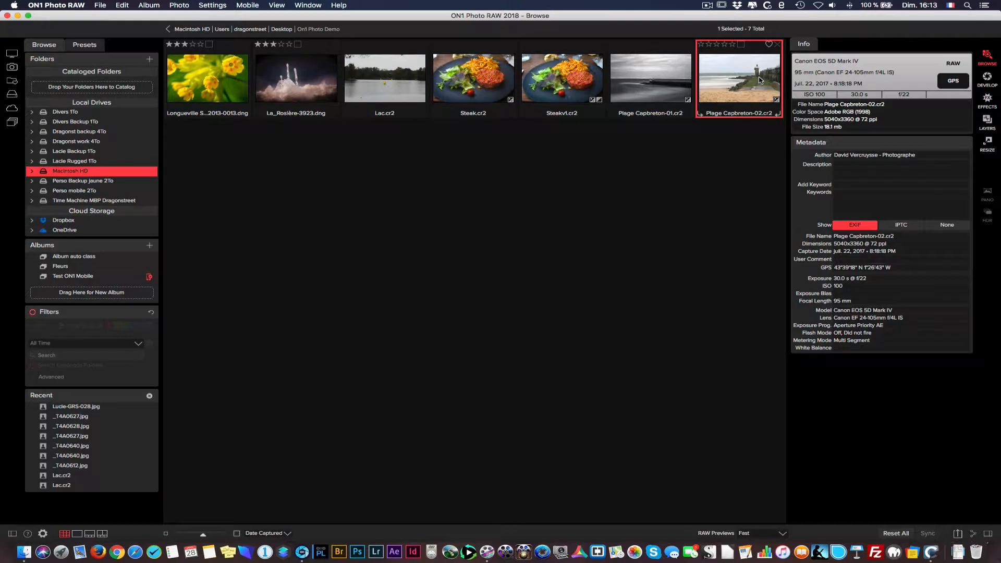
{"action": "left_click", "coordinate": [988, 78]}
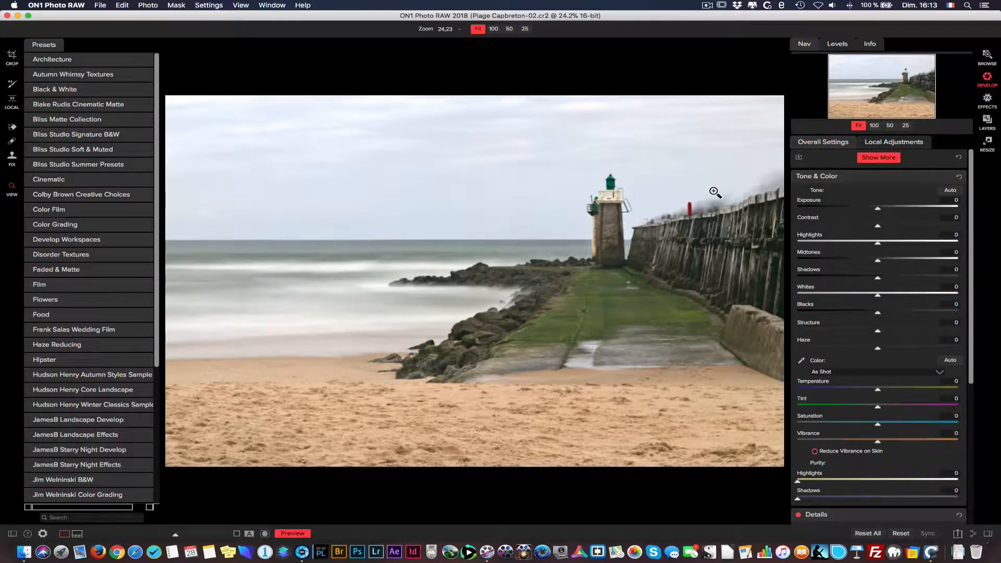
{"action": "left_click", "coordinate": [12, 533]}
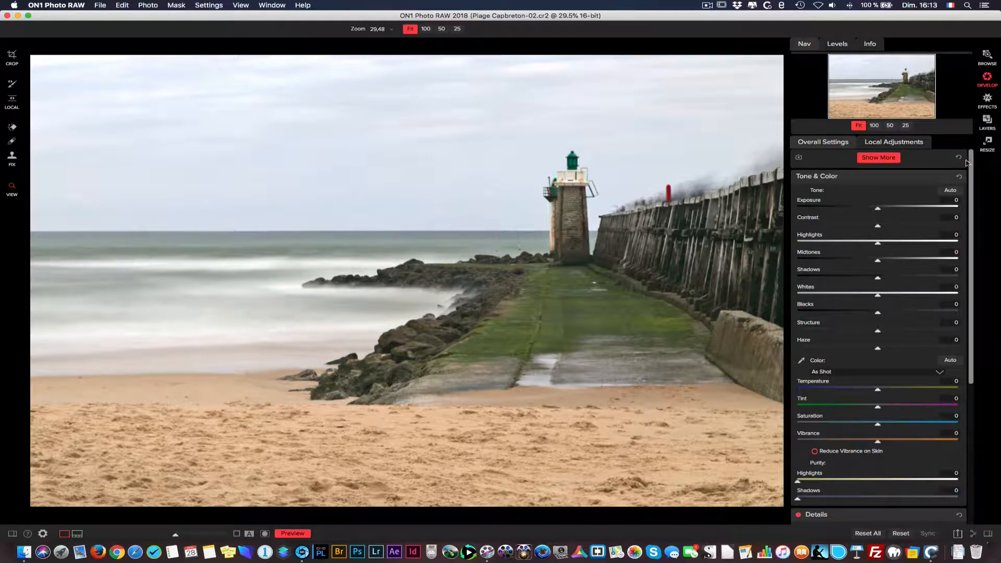
{"action": "left_click_drag", "start_coordinate": [973, 162], "coordinate": [952, 143]}
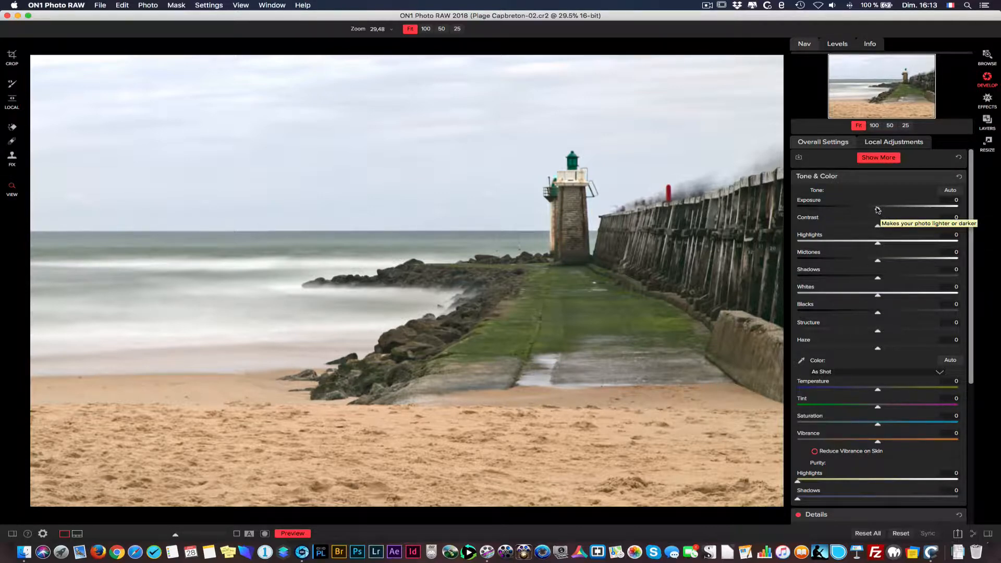
- Display the histogram and set Exposure -0.45, Midtones -2, Shadows -14, Whites -25, Blacks -60, Structure 39 and Haze -13
{"action": "left_click_drag", "start_coordinate": [877, 208], "coordinate": [873, 208]}
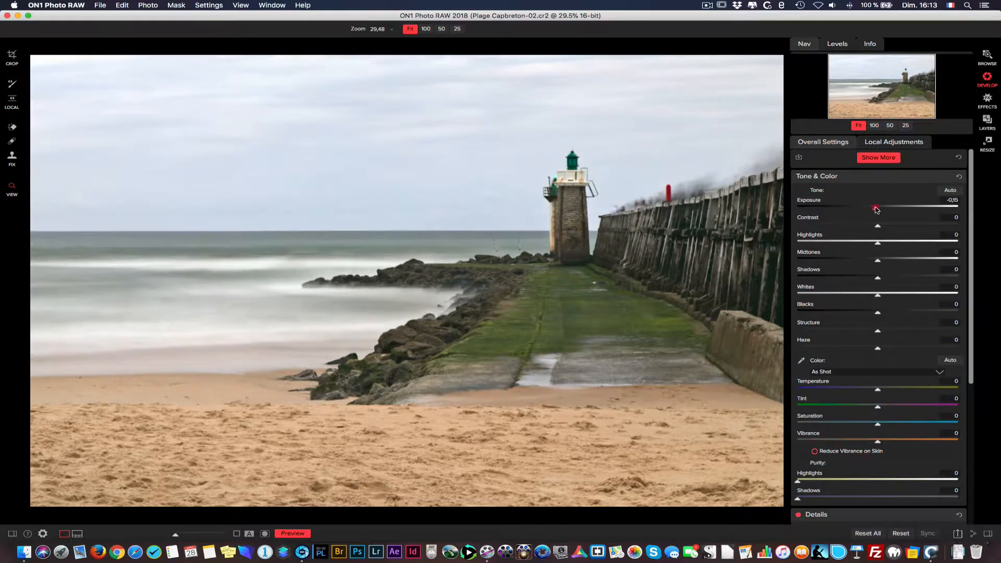
{"action": "left_click", "coordinate": [849, 47]}
{"action": "left_click_drag", "start_coordinate": [873, 209], "coordinate": [872, 209]}
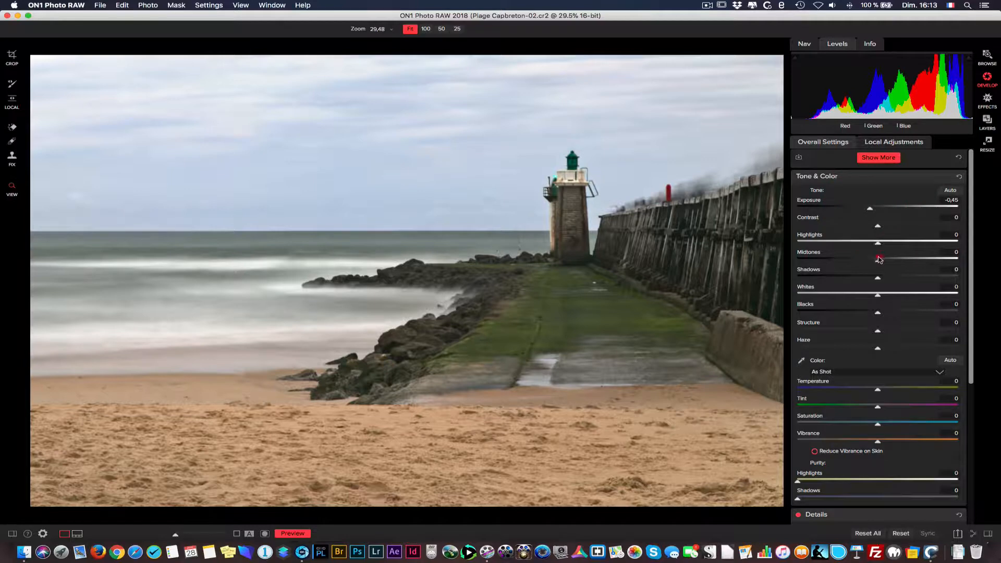
{"action": "left_click_drag", "start_coordinate": [880, 259], "coordinate": [869, 349]}
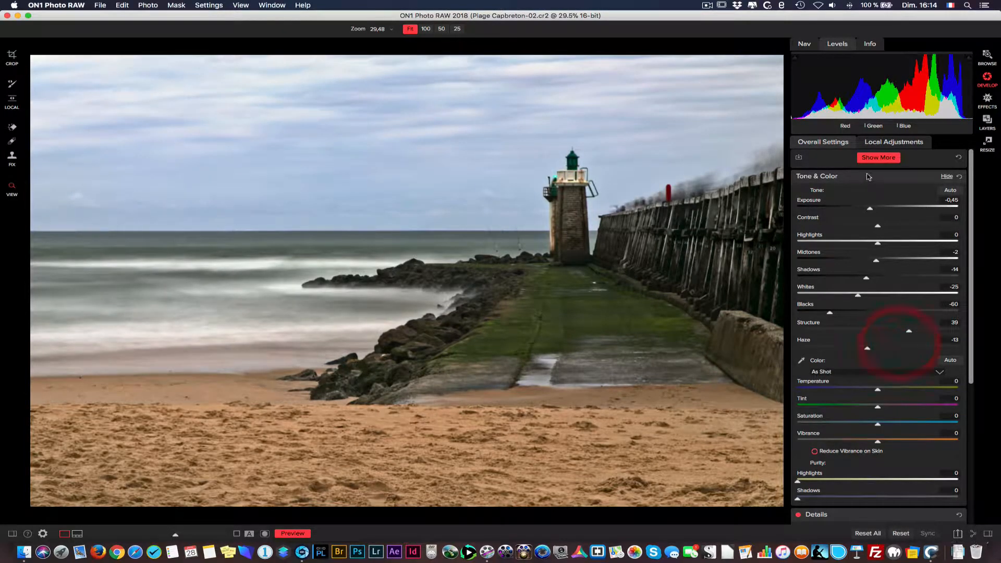
{"action": "left_click_drag", "start_coordinate": [872, 209], "coordinate": [871, 210]}
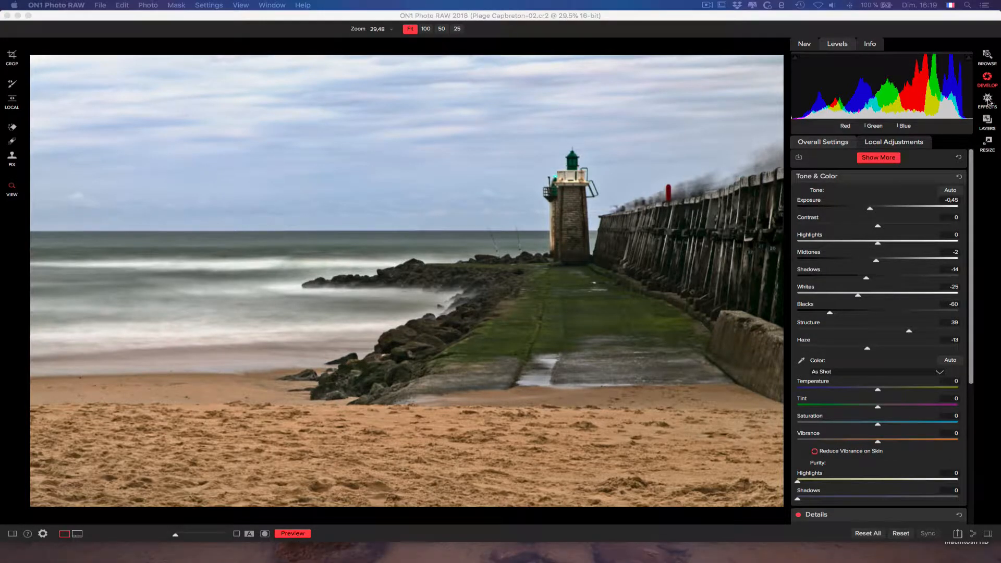
- In the Effects module, replace the existing Tone Enhancer filter with a fresh Tone Enhancer
{"action": "left_click", "coordinate": [988, 100]}
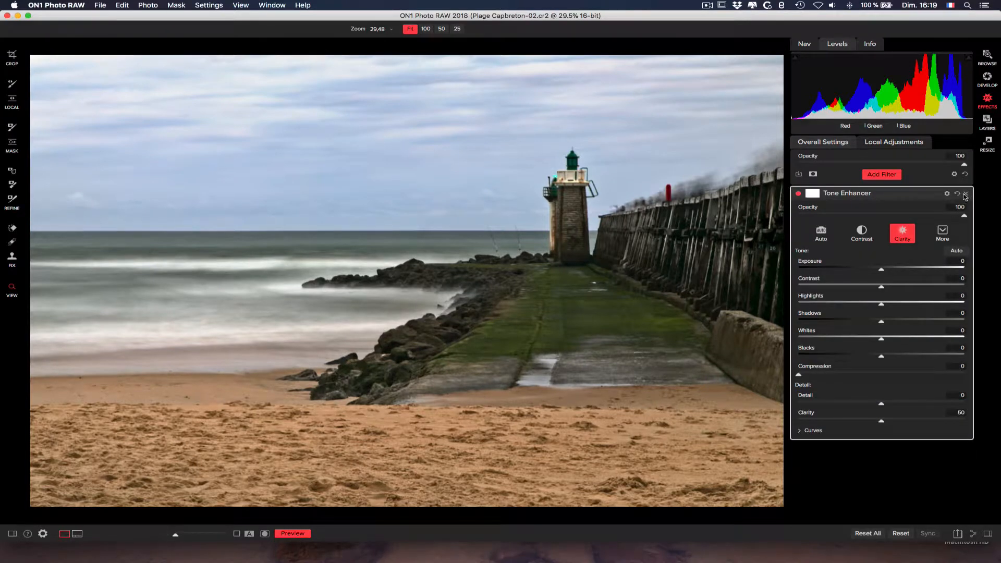
{"action": "left_click", "coordinate": [966, 193]}
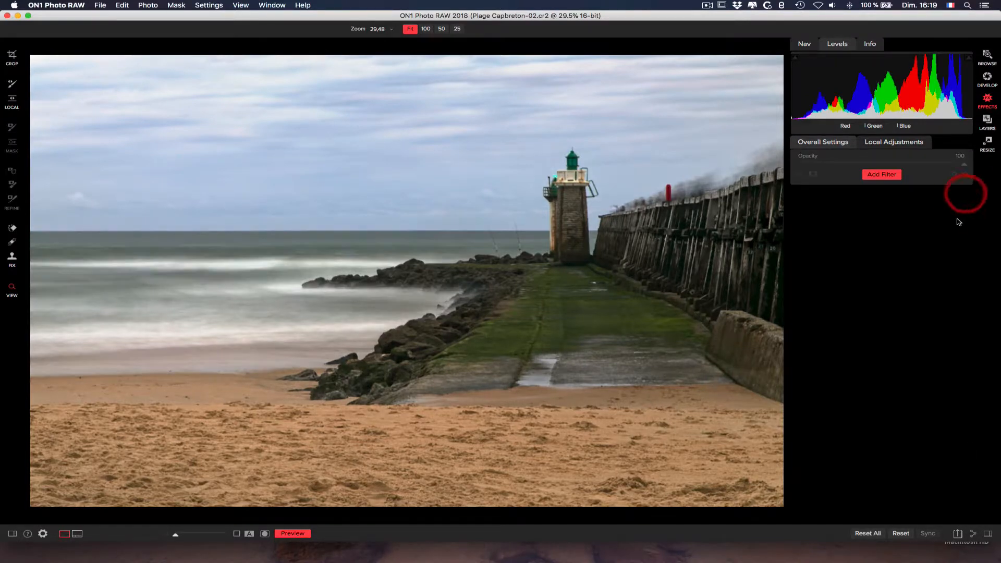
{"action": "left_click", "coordinate": [882, 175]}
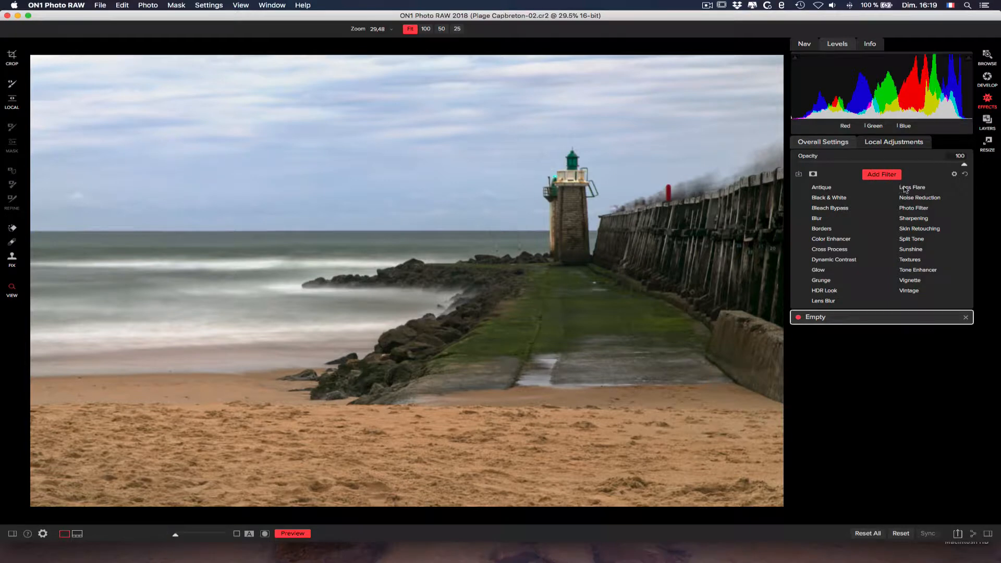
{"action": "left_click", "coordinate": [923, 271]}
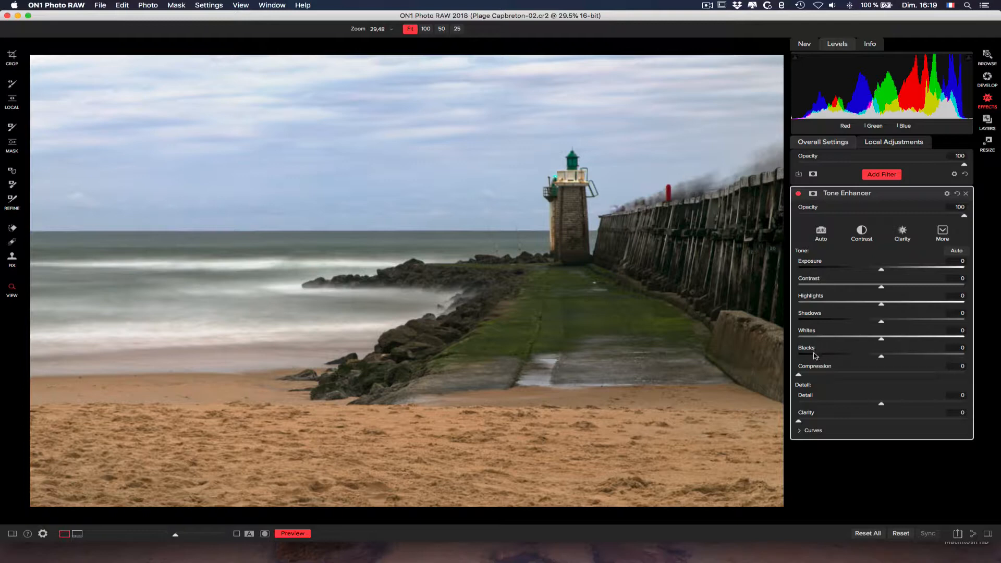
- Set the Tone Enhancer's Exposure to -0.25, Contrast 5, Highlights 8, Whites -2, Blacks 3 and Detail 9
{"action": "left_click", "coordinate": [810, 431]}
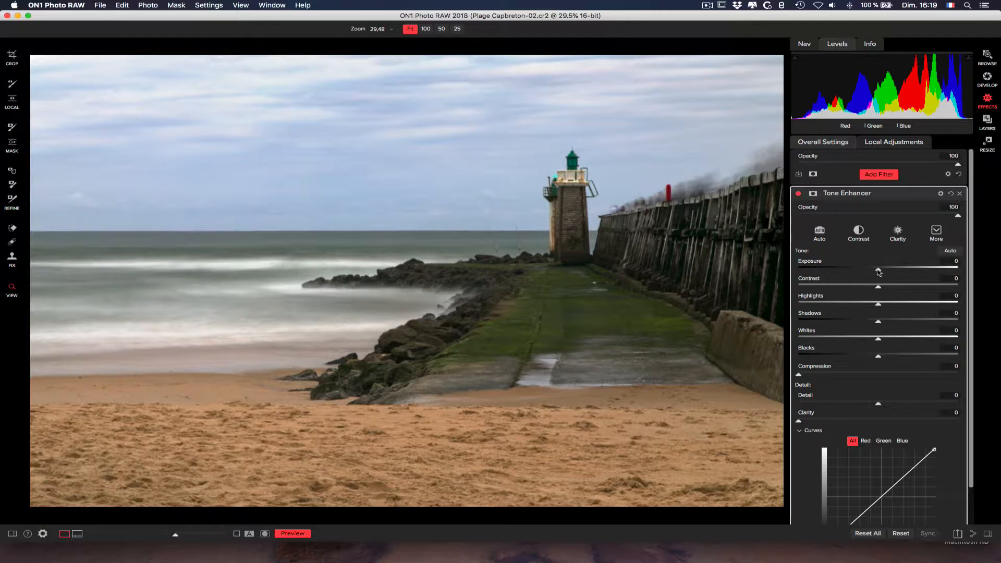
{"action": "left_click_drag", "start_coordinate": [880, 272], "coordinate": [893, 304]}
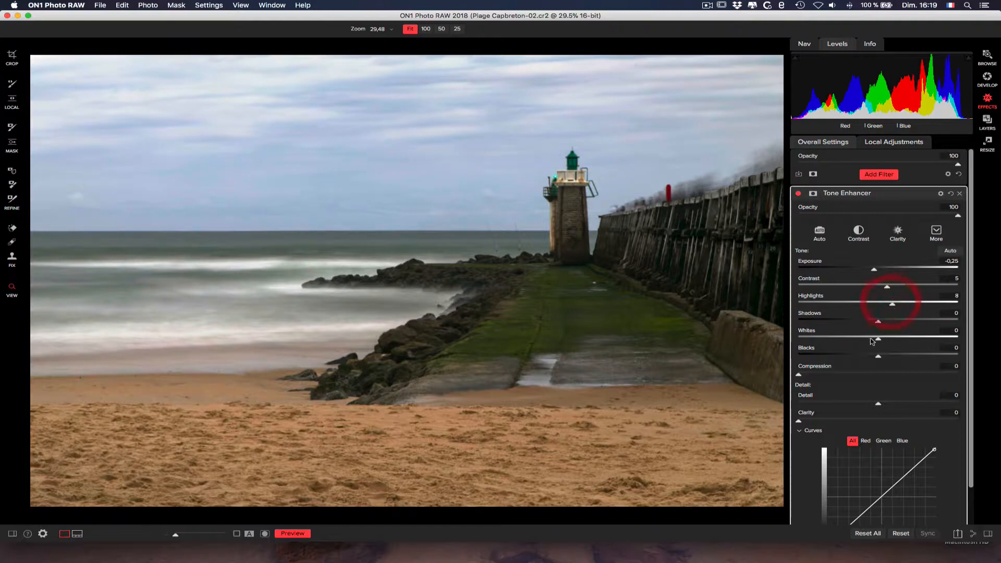
{"action": "left_click", "coordinate": [870, 340]}
{"action": "left_click_drag", "start_coordinate": [871, 340], "coordinate": [884, 356]}
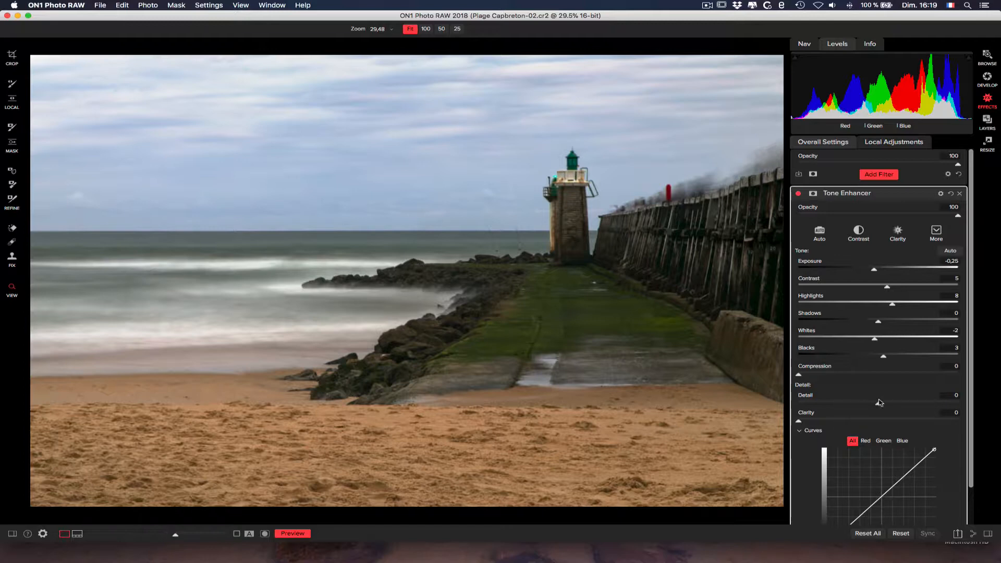
{"action": "left_click_drag", "start_coordinate": [880, 406], "coordinate": [895, 403]}
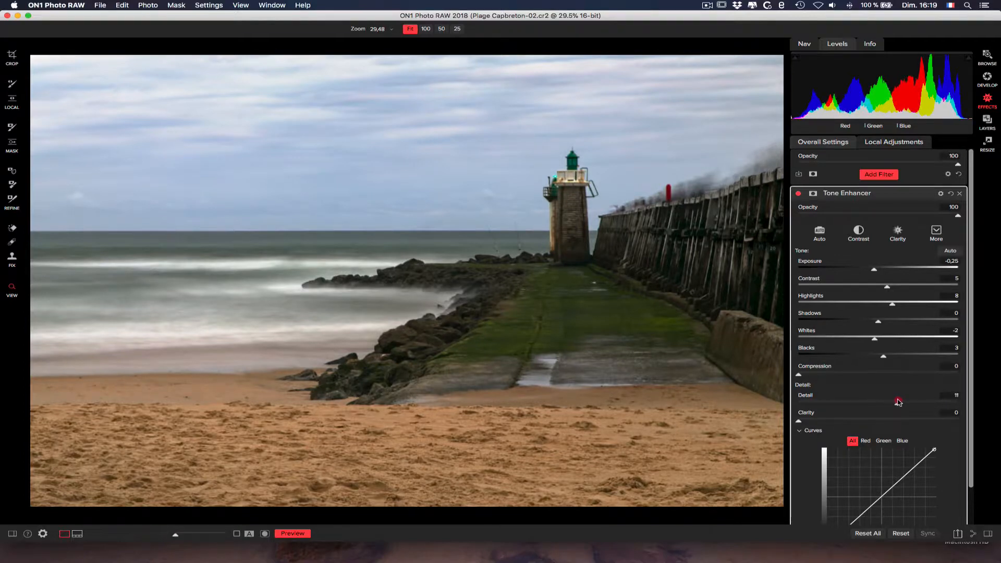
- Shape the Tone Enhancer's curve for all channels: slightly lower the shadows, lift the highlights, and move the midtone point to In 123, Out 129
{"action": "scroll", "coordinate": [979, 417], "scroll_direction": "down", "scroll_amount": 2}
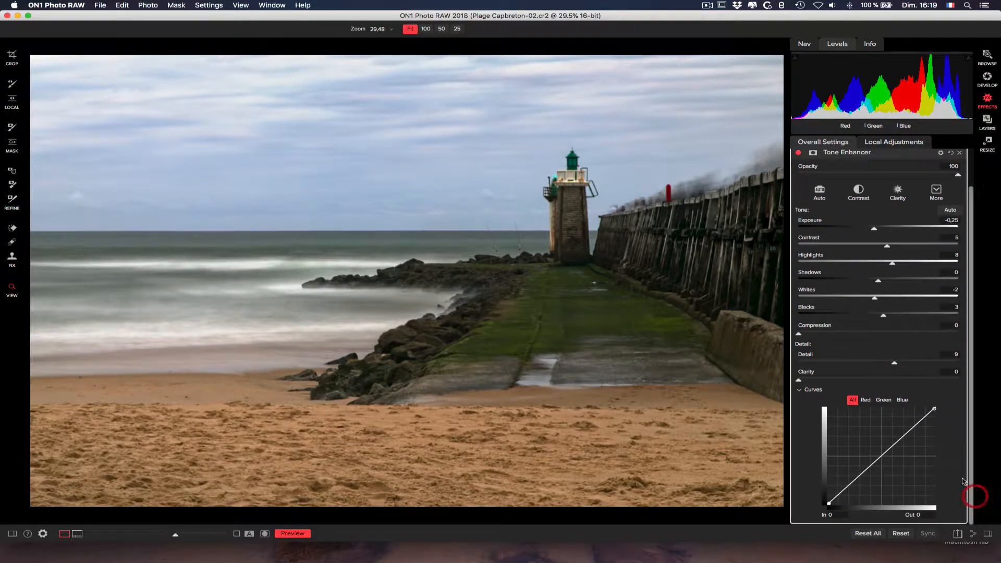
{"action": "left_click", "coordinate": [839, 494]}
{"action": "left_click_drag", "start_coordinate": [839, 494], "coordinate": [843, 493]}
{"action": "left_click_drag", "start_coordinate": [912, 431], "coordinate": [881, 456]}
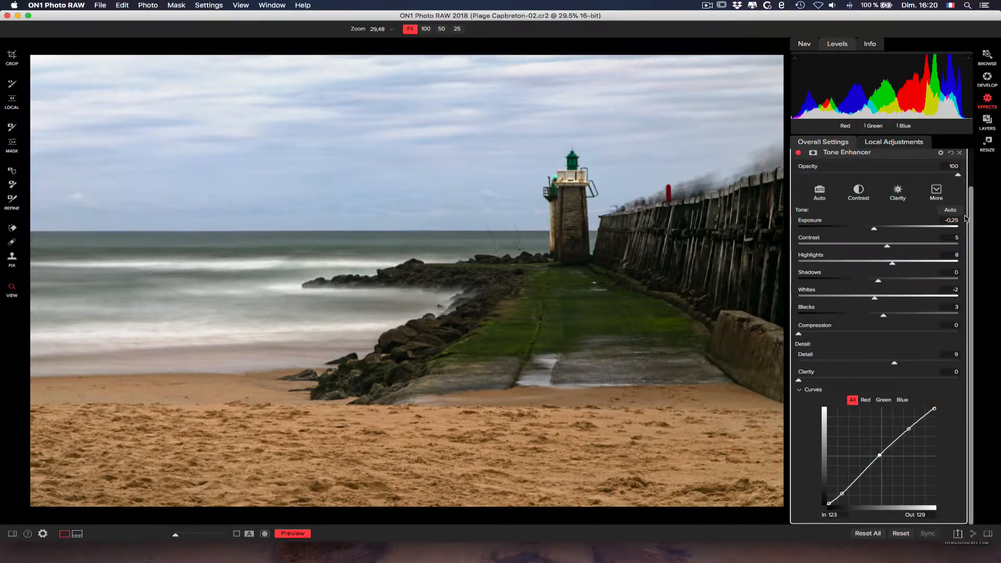
- Reduce the Tone Enhancer's opacity to 55, show its mask options, and raise Detail to 22
{"action": "scroll", "coordinate": [973, 172], "scroll_direction": "up", "scroll_amount": 3}
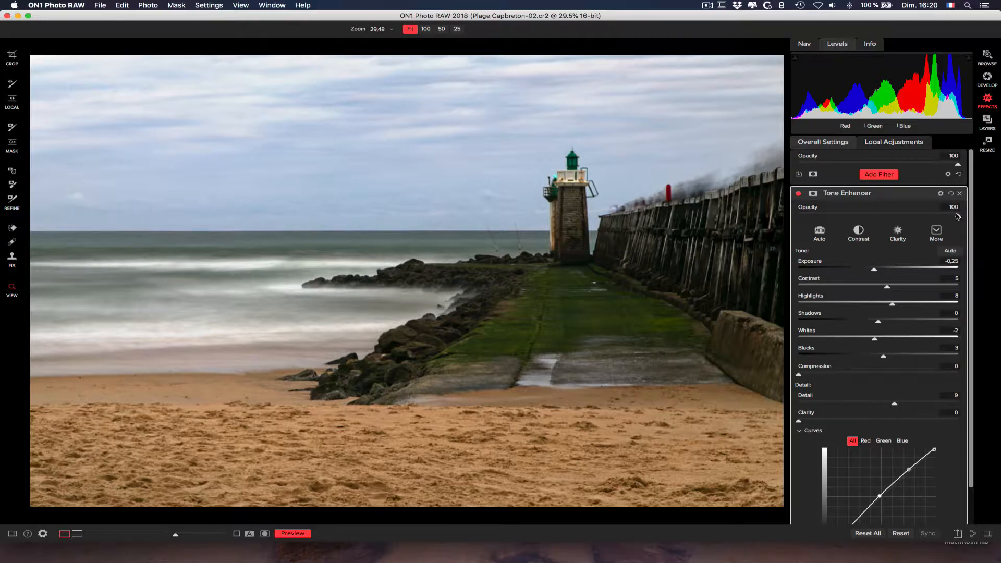
{"action": "left_click_drag", "start_coordinate": [957, 218], "coordinate": [888, 217]}
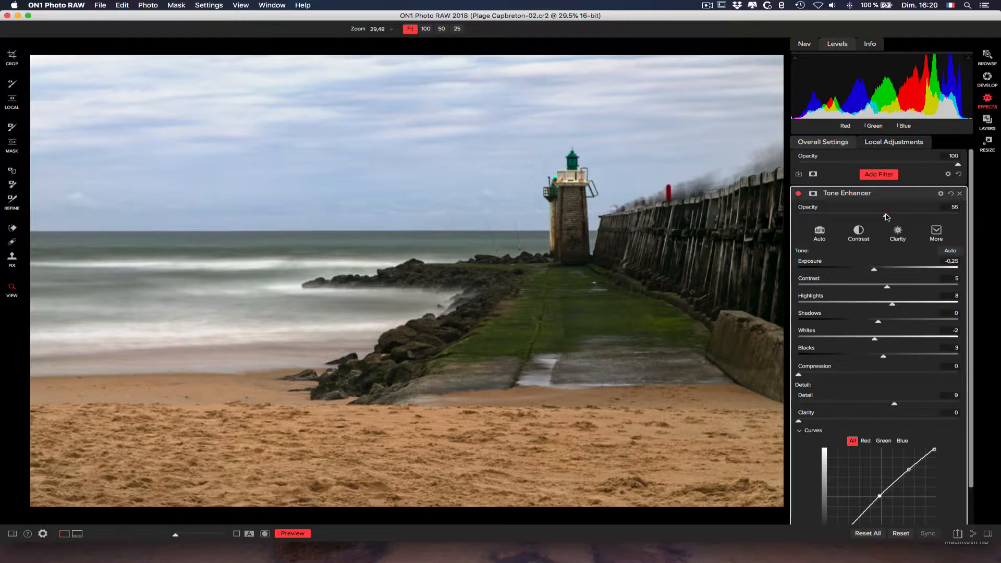
{"action": "left_click", "coordinate": [813, 195]}
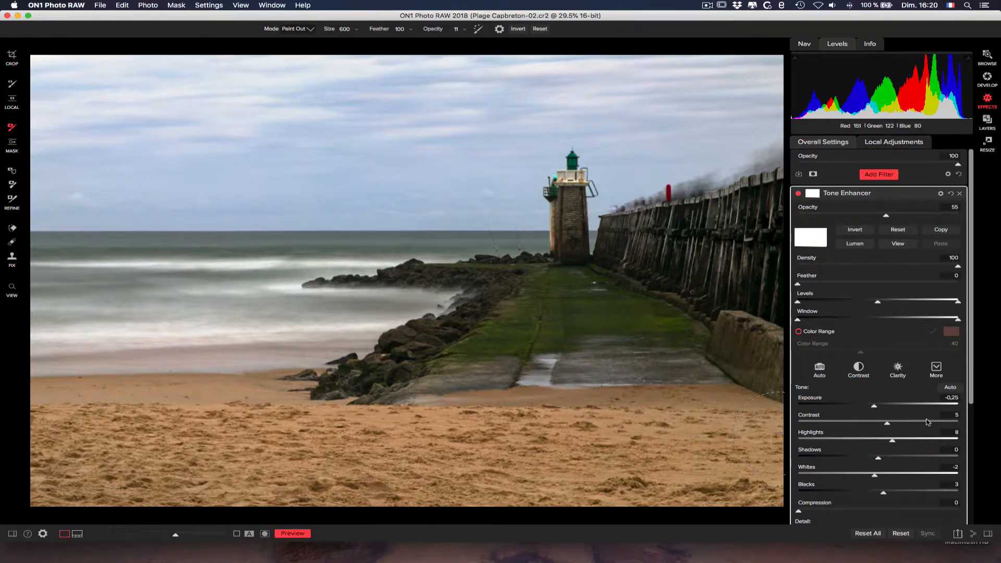
{"action": "left_click_drag", "start_coordinate": [972, 387], "coordinate": [971, 426]}
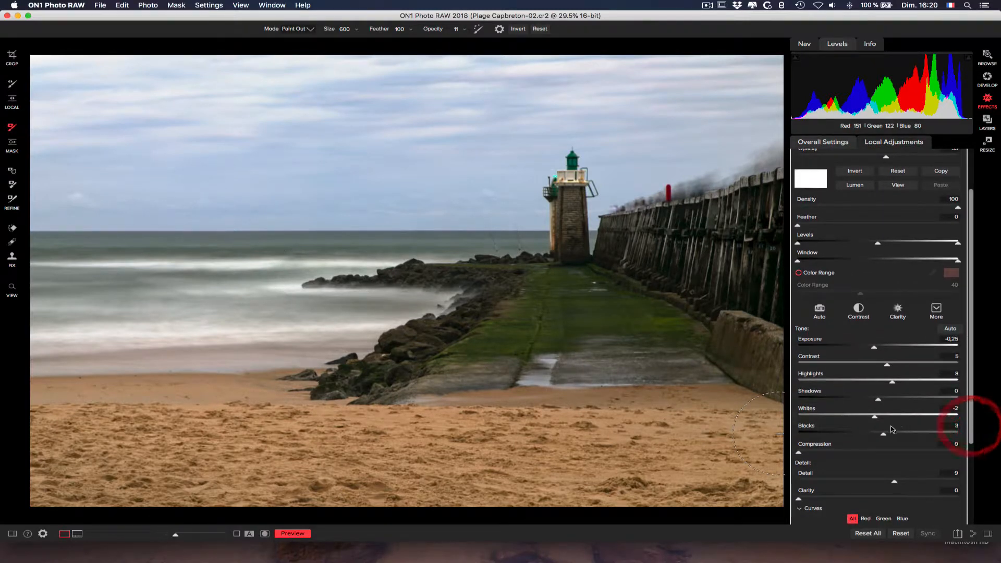
{"action": "left_click_drag", "start_coordinate": [894, 481], "coordinate": [916, 480]}
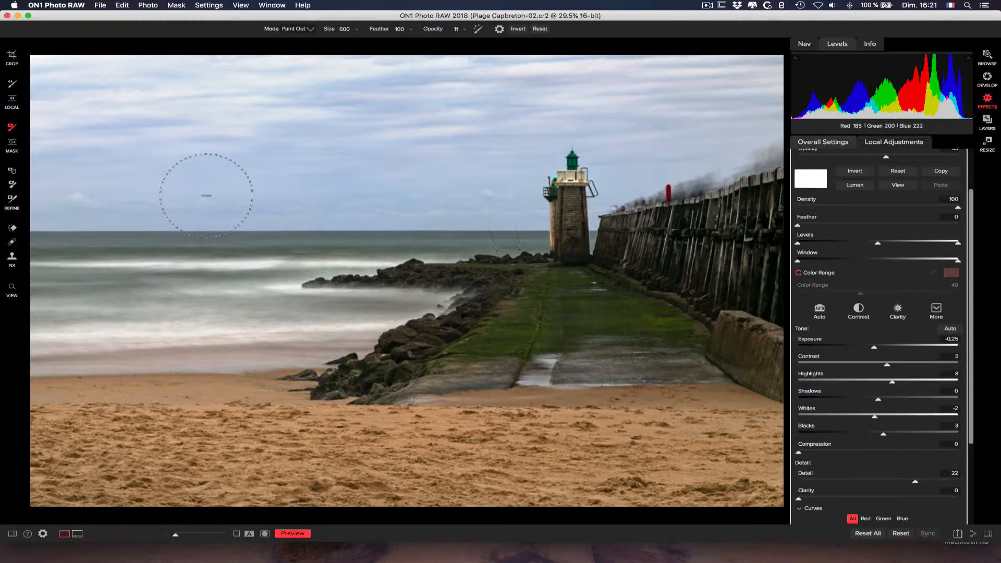
- Paint the Tone Enhancer effect out of the foreground sand with the masking brush in Paint Out mode at opacity 11
{"action": "left_click", "coordinate": [310, 31]}
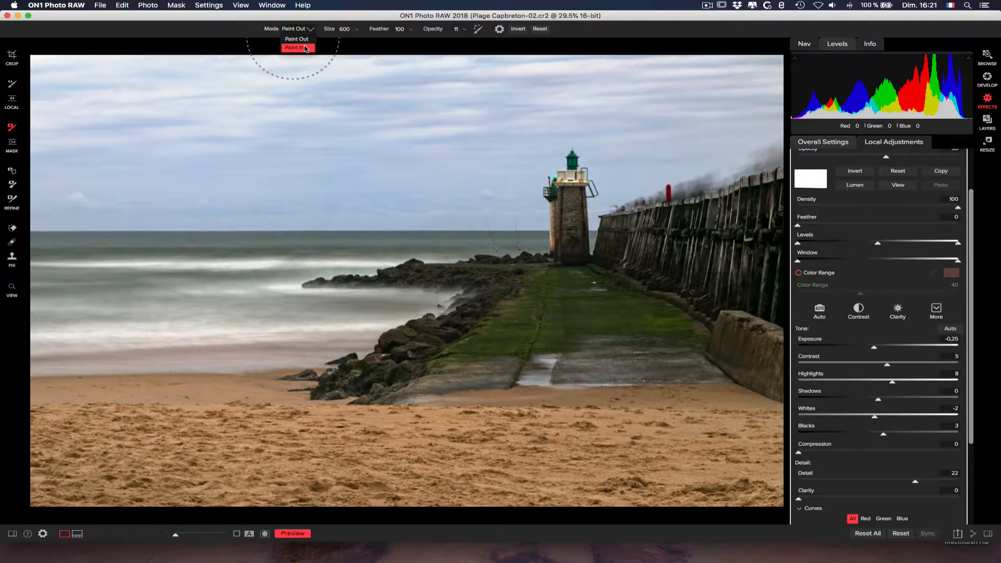
{"action": "left_click", "coordinate": [308, 38]}
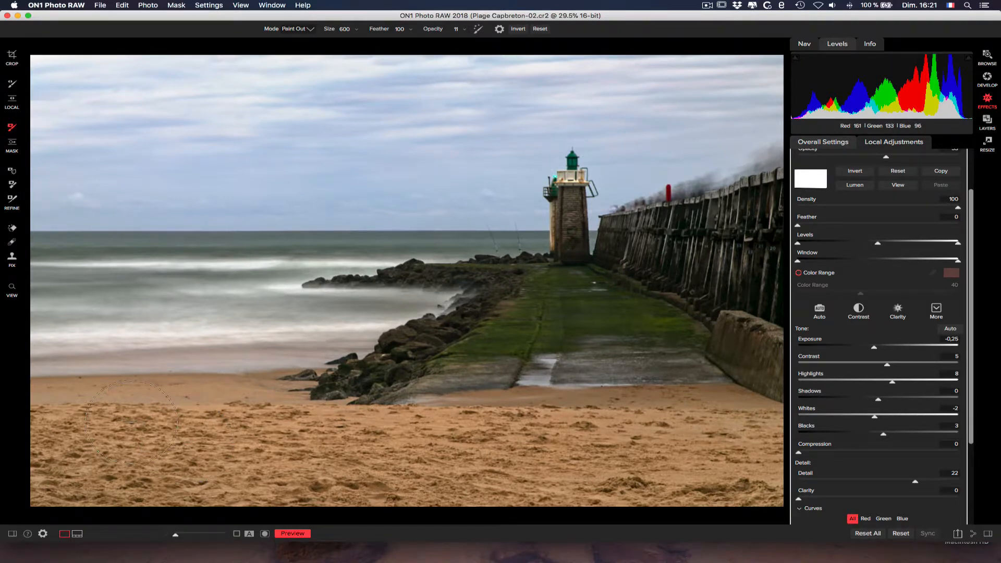
{"action": "mouse_move", "coordinate": [132, 421]}
{"action": "left_mouse_down"}
{"action": "mouse_move", "coordinate": [77, 426]}
{"action": "mouse_move", "coordinate": [56, 451]}
{"action": "mouse_move", "coordinate": [70, 444]}
{"action": "mouse_move", "coordinate": [78, 470]}
{"action": "left_mouse_up"}
{"action": "mouse_move", "coordinate": [89, 428]}
{"action": "left_mouse_down"}
{"action": "mouse_move", "coordinate": [207, 424]}
{"action": "mouse_move", "coordinate": [214, 440]}
{"action": "mouse_move", "coordinate": [113, 447]}
{"action": "mouse_move", "coordinate": [279, 439]}
{"action": "mouse_move", "coordinate": [399, 459]}
{"action": "mouse_move", "coordinate": [763, 471]}
{"action": "mouse_move", "coordinate": [735, 449]}
{"action": "mouse_move", "coordinate": [222, 441]}
{"action": "mouse_move", "coordinate": [155, 414]}
{"action": "left_mouse_up"}
{"action": "left_click_drag", "start_coordinate": [447, 448], "coordinate": [64, 428]}
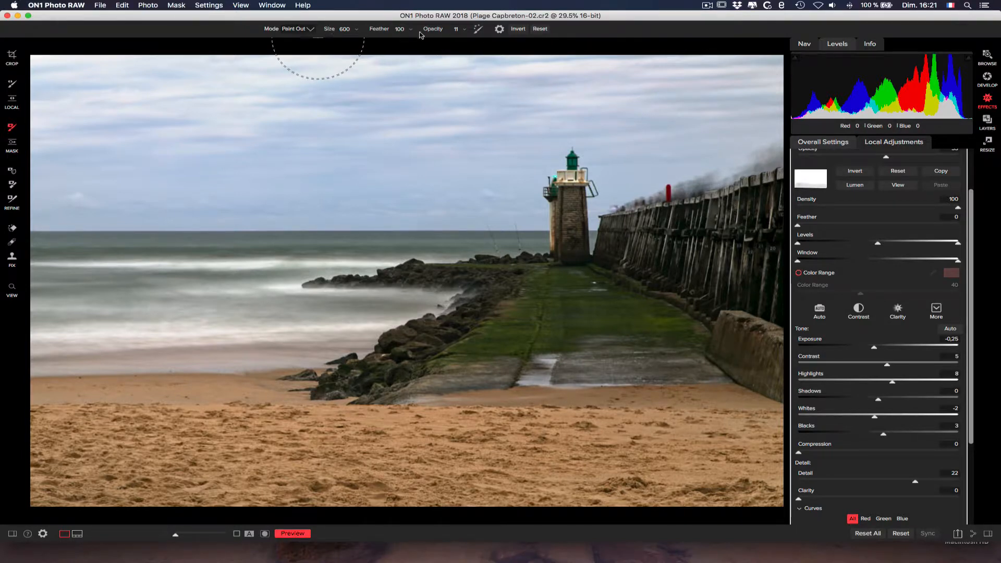
- Increase the masking brush's opacity to 43 and paint the effect out more strongly across the whole beach
{"action": "mouse_move", "coordinate": [441, 29]}
{"action": "left_mouse_down"}
{"action": "mouse_move", "coordinate": [471, 31]}
{"action": "mouse_move", "coordinate": [450, 28]}
{"action": "left_mouse_up"}
{"action": "mouse_move", "coordinate": [122, 412]}
{"action": "left_mouse_down"}
{"action": "mouse_move", "coordinate": [63, 462]}
{"action": "mouse_move", "coordinate": [83, 482]}
{"action": "mouse_move", "coordinate": [197, 462]}
{"action": "mouse_move", "coordinate": [194, 438]}
{"action": "mouse_move", "coordinate": [170, 423]}
{"action": "left_mouse_up"}
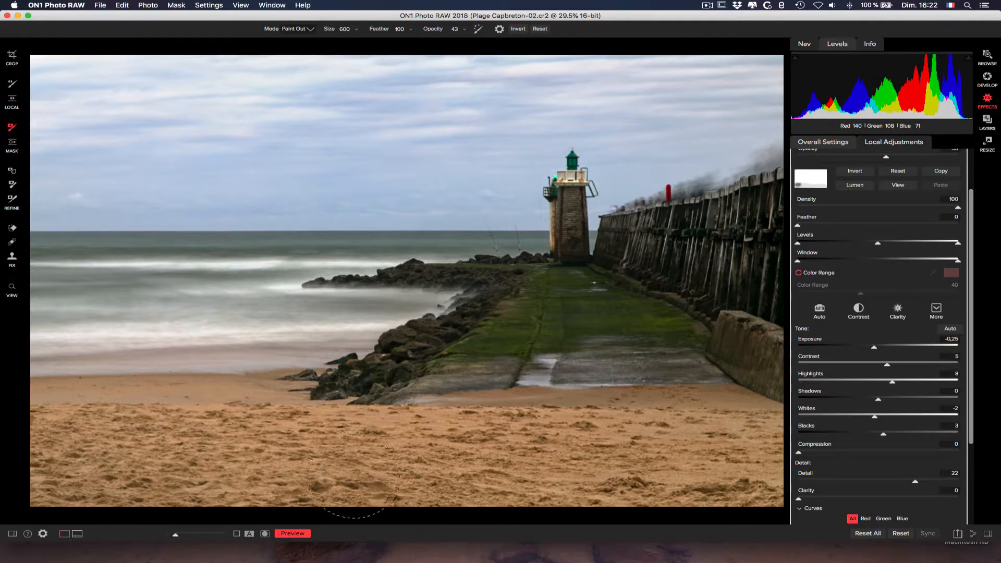
{"action": "mouse_move", "coordinate": [239, 426]}
{"action": "left_mouse_down"}
{"action": "mouse_move", "coordinate": [396, 464]}
{"action": "mouse_move", "coordinate": [442, 438]}
{"action": "mouse_move", "coordinate": [481, 489]}
{"action": "mouse_move", "coordinate": [616, 498]}
{"action": "mouse_move", "coordinate": [772, 480]}
{"action": "mouse_move", "coordinate": [770, 445]}
{"action": "mouse_move", "coordinate": [650, 420]}
{"action": "mouse_move", "coordinate": [331, 439]}
{"action": "mouse_move", "coordinate": [227, 422]}
{"action": "mouse_move", "coordinate": [21, 437]}
{"action": "left_mouse_up"}
{"action": "mouse_move", "coordinate": [373, 501]}
{"action": "left_mouse_down"}
{"action": "mouse_move", "coordinate": [440, 452]}
{"action": "mouse_move", "coordinate": [471, 474]}
{"action": "mouse_move", "coordinate": [538, 482]}
{"action": "mouse_move", "coordinate": [754, 431]}
{"action": "mouse_move", "coordinate": [783, 442]}
{"action": "mouse_move", "coordinate": [772, 437]}
{"action": "mouse_move", "coordinate": [751, 455]}
{"action": "mouse_move", "coordinate": [722, 424]}
{"action": "mouse_move", "coordinate": [629, 420]}
{"action": "mouse_move", "coordinate": [539, 445]}
{"action": "mouse_move", "coordinate": [395, 455]}
{"action": "mouse_move", "coordinate": [273, 417]}
{"action": "mouse_move", "coordinate": [162, 445]}
{"action": "mouse_move", "coordinate": [138, 443]}
{"action": "mouse_move", "coordinate": [72, 395]}
{"action": "mouse_move", "coordinate": [33, 394]}
{"action": "mouse_move", "coordinate": [48, 461]}
{"action": "mouse_move", "coordinate": [92, 459]}
{"action": "mouse_move", "coordinate": [110, 443]}
{"action": "mouse_move", "coordinate": [106, 457]}
{"action": "mouse_move", "coordinate": [315, 446]}
{"action": "mouse_move", "coordinate": [351, 475]}
{"action": "mouse_move", "coordinate": [441, 495]}
{"action": "mouse_move", "coordinate": [548, 438]}
{"action": "mouse_move", "coordinate": [630, 417]}
{"action": "mouse_move", "coordinate": [785, 458]}
{"action": "left_mouse_up"}
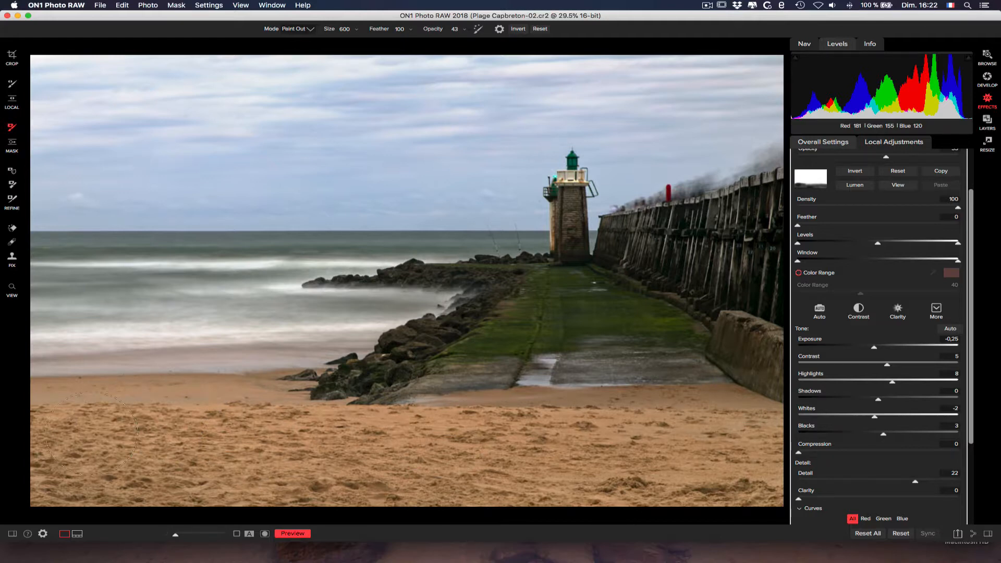
{"action": "left_click_drag", "start_coordinate": [737, 466], "coordinate": [737, 465]}
{"action": "left_click_drag", "start_coordinate": [678, 409], "coordinate": [663, 433]}
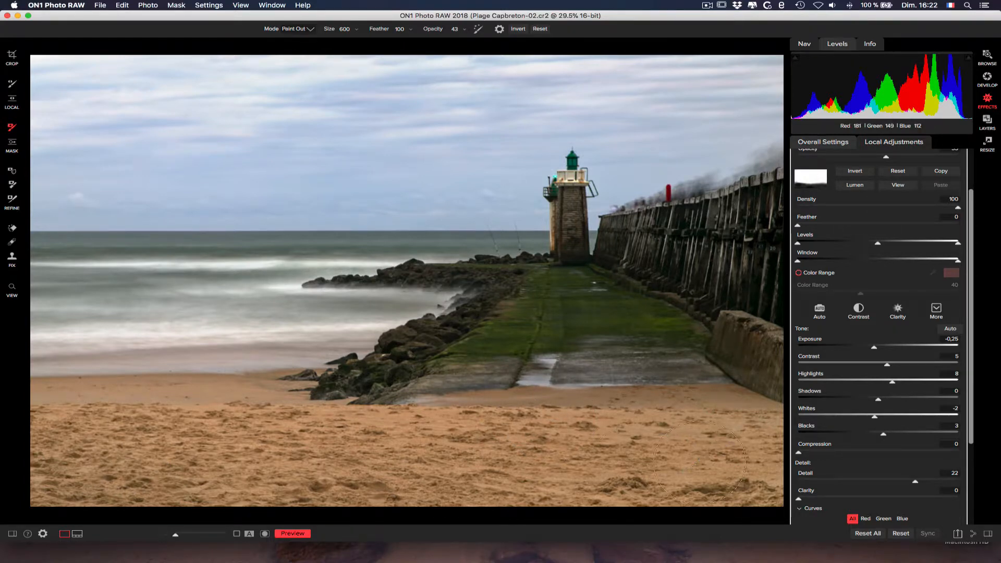
- Show the mask in black and white, even out its patchy sand area with further Paint Out strokes, and return to the photo
{"action": "left_click", "coordinate": [265, 535]}
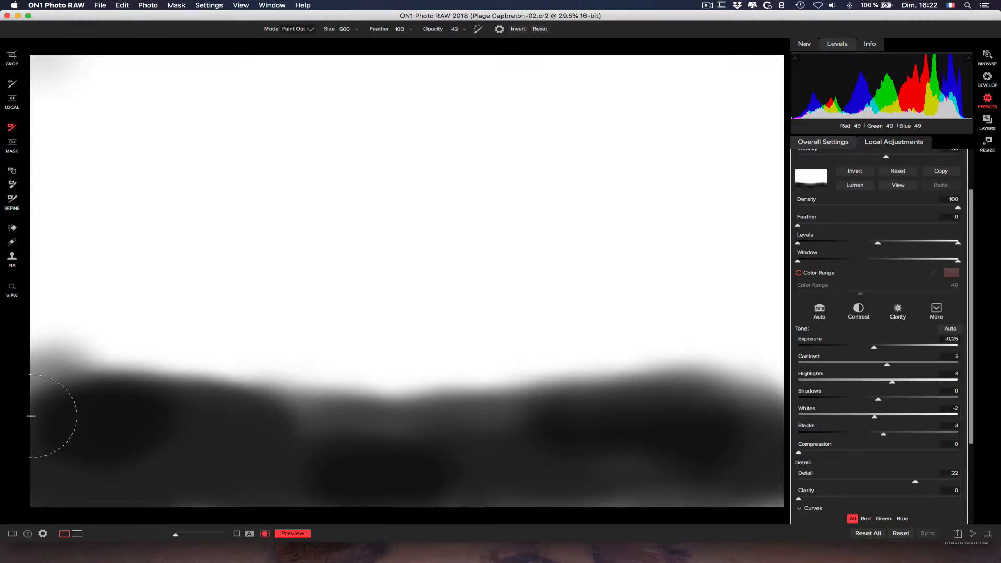
{"action": "mouse_move", "coordinate": [33, 421]}
{"action": "left_mouse_down"}
{"action": "mouse_move", "coordinate": [38, 442]}
{"action": "mouse_move", "coordinate": [74, 443]}
{"action": "mouse_move", "coordinate": [114, 484]}
{"action": "mouse_move", "coordinate": [271, 475]}
{"action": "mouse_move", "coordinate": [333, 437]}
{"action": "mouse_move", "coordinate": [554, 499]}
{"action": "mouse_move", "coordinate": [674, 467]}
{"action": "mouse_move", "coordinate": [745, 468]}
{"action": "mouse_move", "coordinate": [767, 397]}
{"action": "mouse_move", "coordinate": [620, 431]}
{"action": "mouse_move", "coordinate": [102, 468]}
{"action": "mouse_move", "coordinate": [754, 484]}
{"action": "left_mouse_up"}
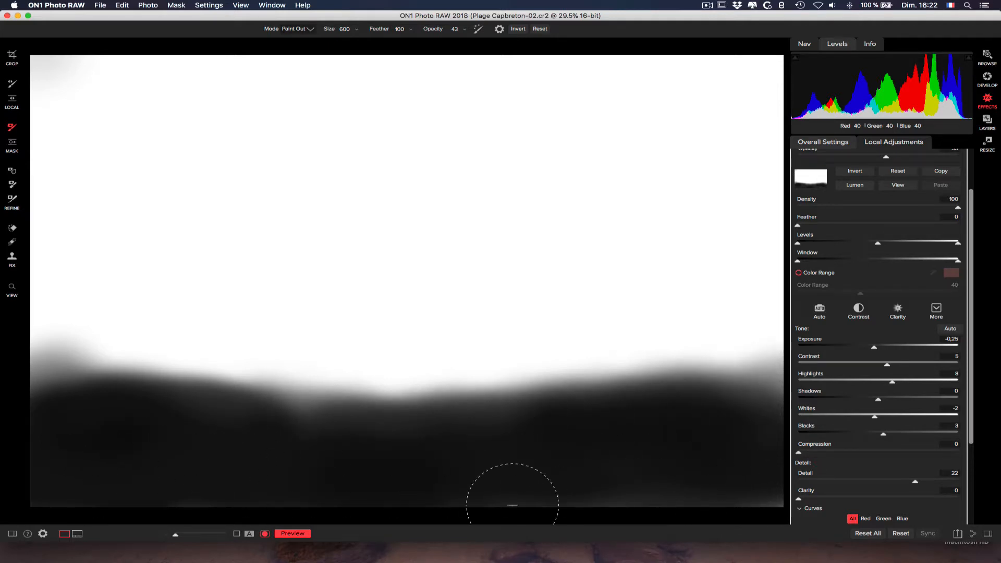
{"action": "left_click", "coordinate": [263, 534]}
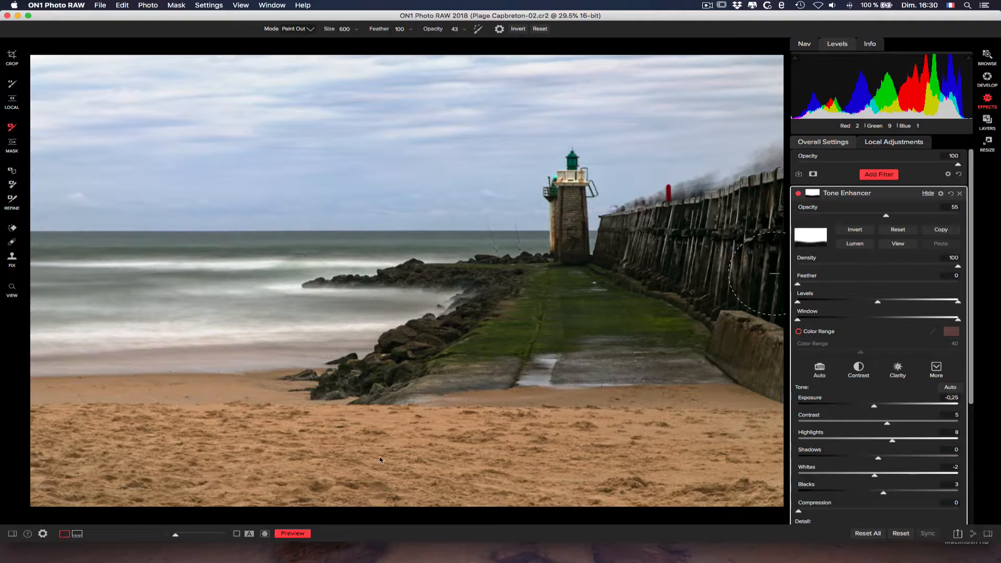
- Toggle the Tone Enhancer filter off and on repeatedly to compare the photo with and without it
{"action": "left_click", "coordinate": [800, 195]}
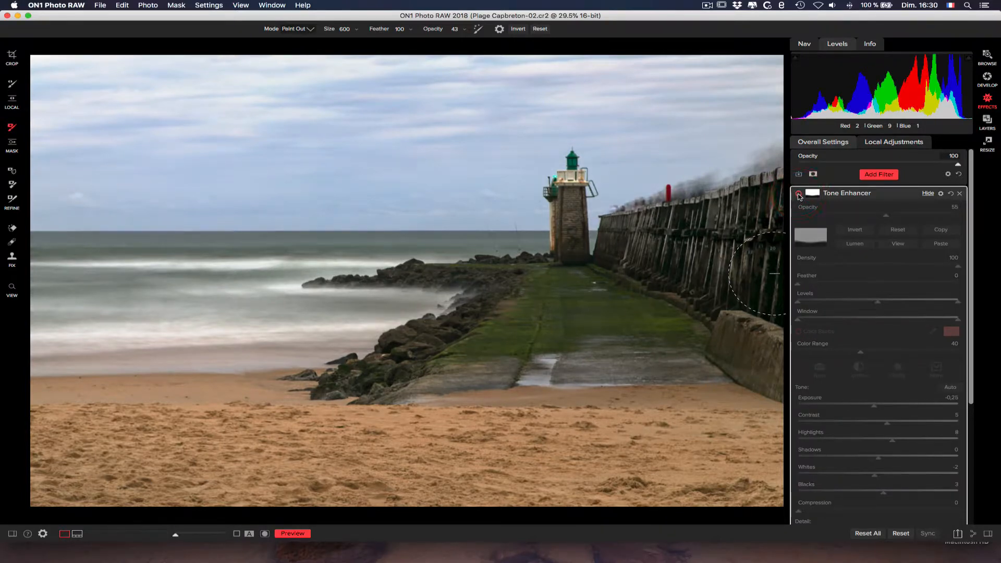
{"action": "left_click", "coordinate": [800, 194]}
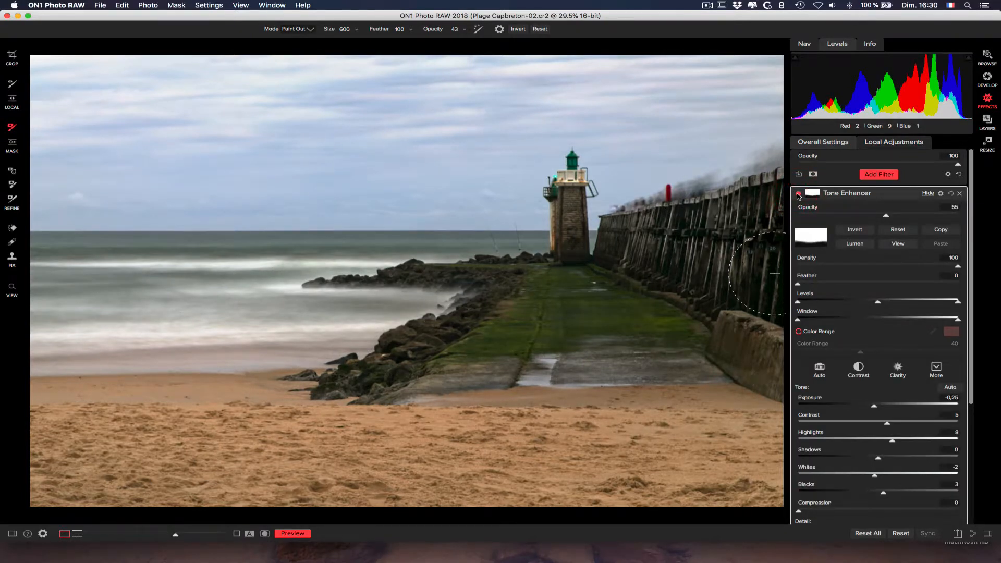
{"action": "left_click", "coordinate": [799, 194]}
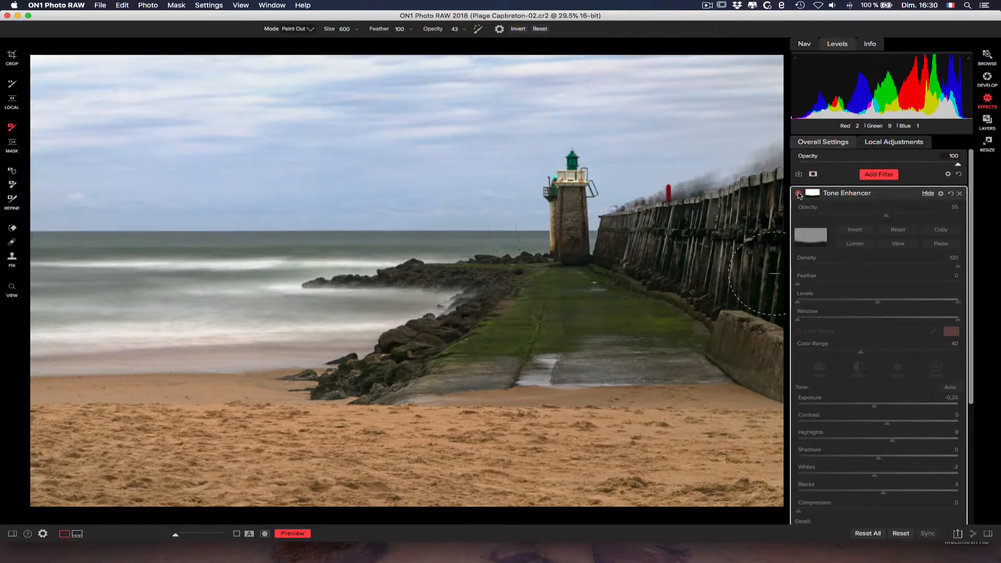
{"action": "left_click", "coordinate": [799, 195]}
{"action": "left_click", "coordinate": [799, 194]}
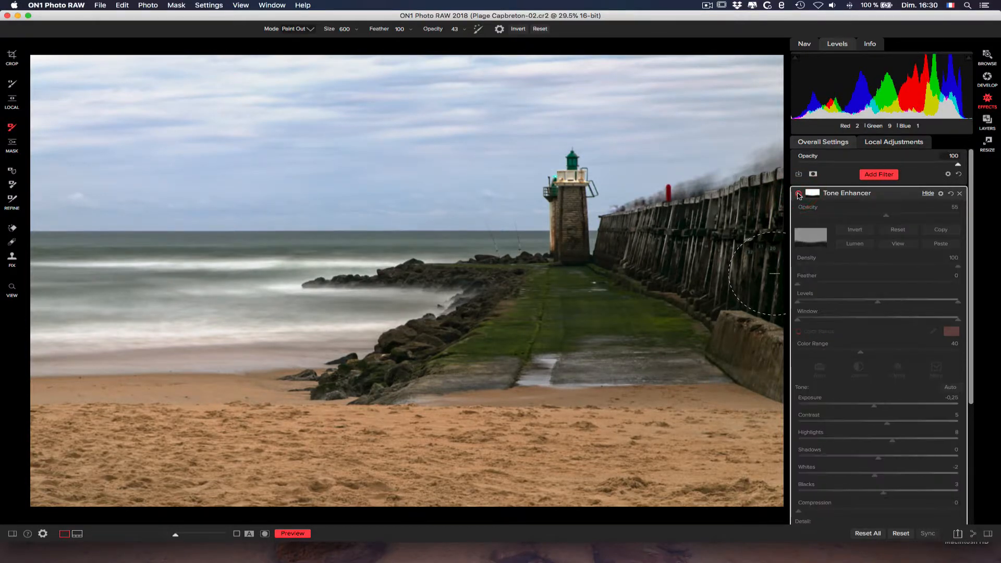
- Compare the photo before and after the Tone Enhancer by switching the filter off and on several more times
{"action": "left_click", "coordinate": [799, 195]}
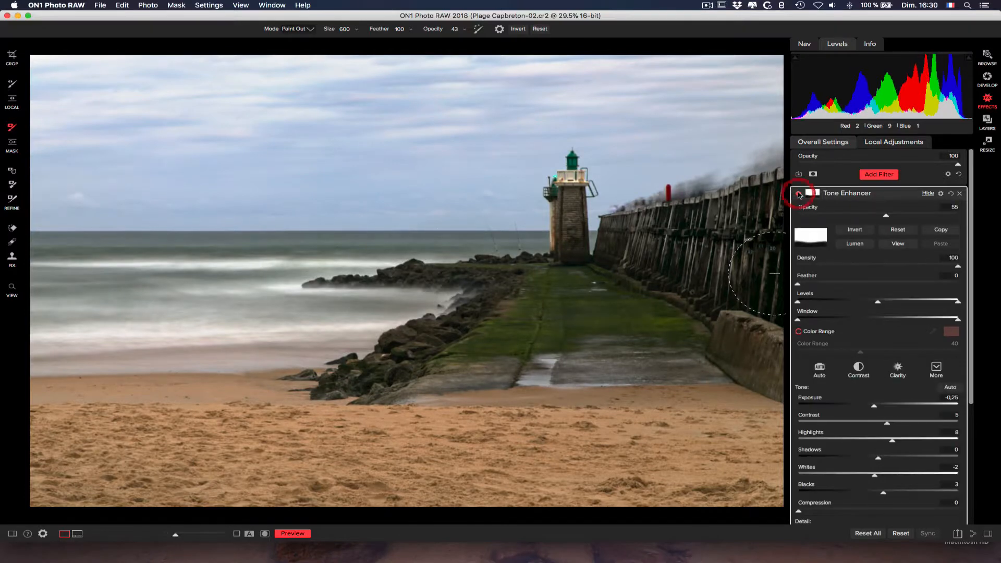
{"action": "left_click", "coordinate": [799, 195]}
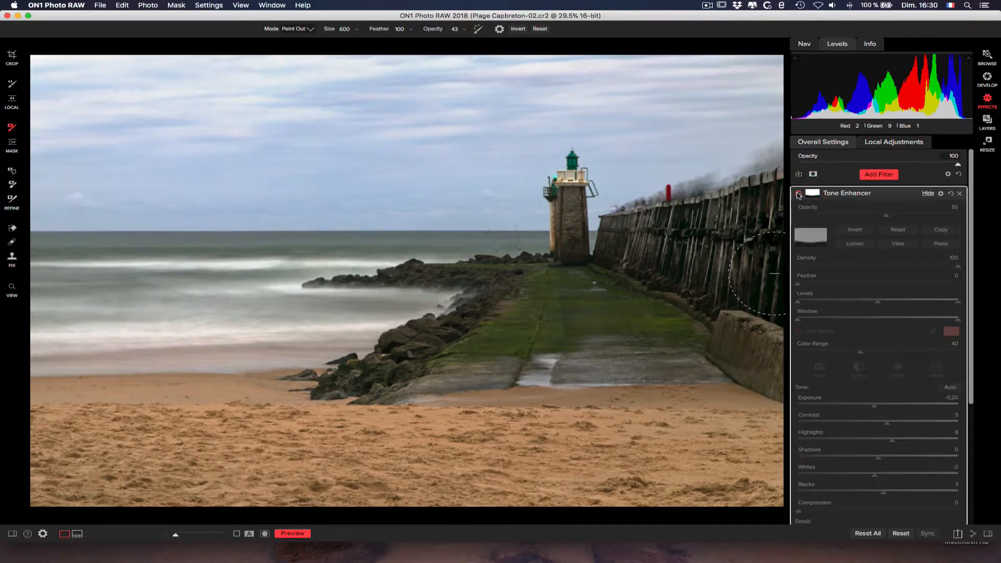
{"action": "left_click", "coordinate": [799, 194]}
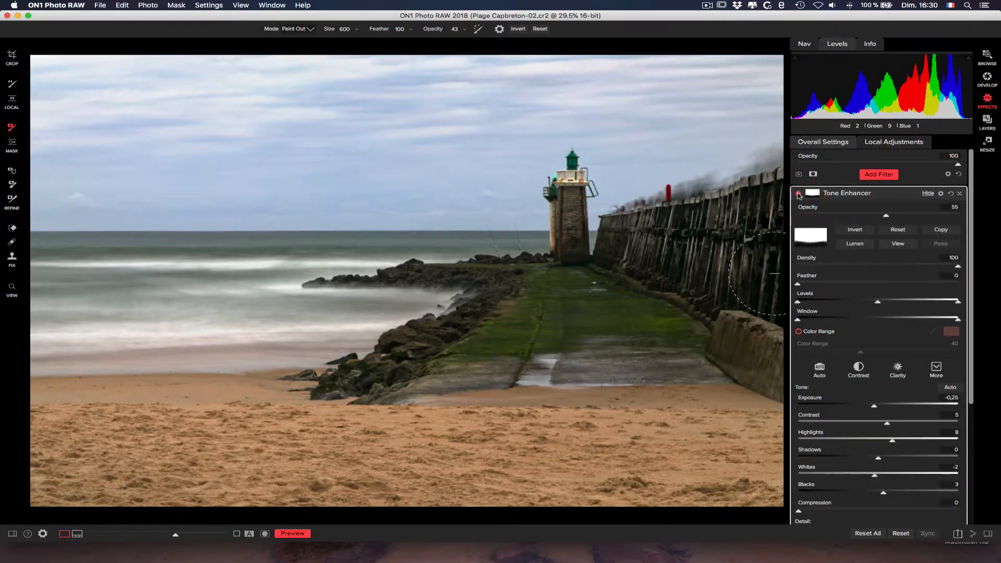
{"action": "left_click", "coordinate": [799, 194]}
{"action": "left_click", "coordinate": [799, 194]}
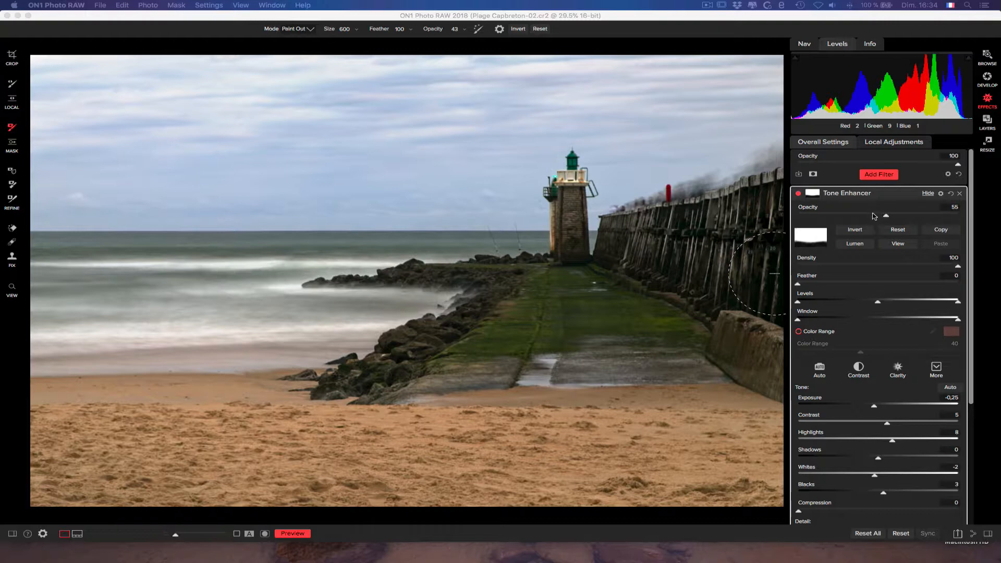
- Set the Tone Enhancer filter's opacity to 60 and reset its mask so the effect covers the whole photo
{"action": "left_click_drag", "start_coordinate": [886, 218], "coordinate": [893, 218]}
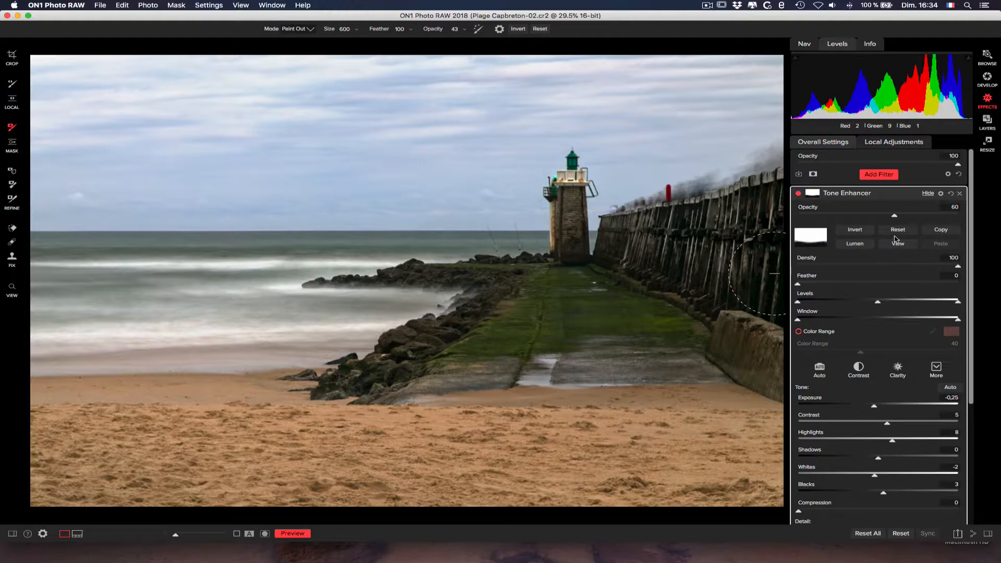
{"action": "left_click", "coordinate": [941, 195]}
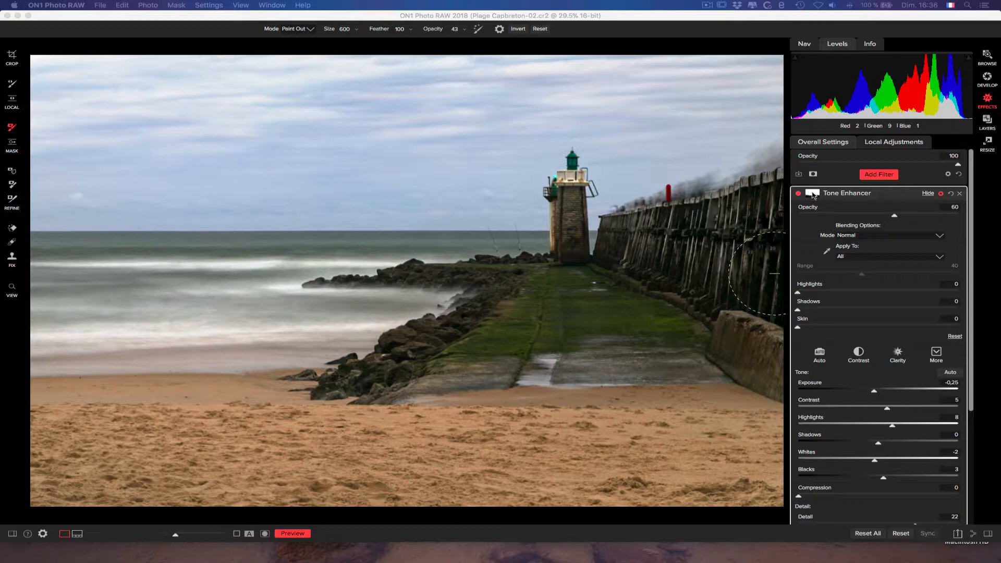
{"action": "left_click", "coordinate": [812, 194]}
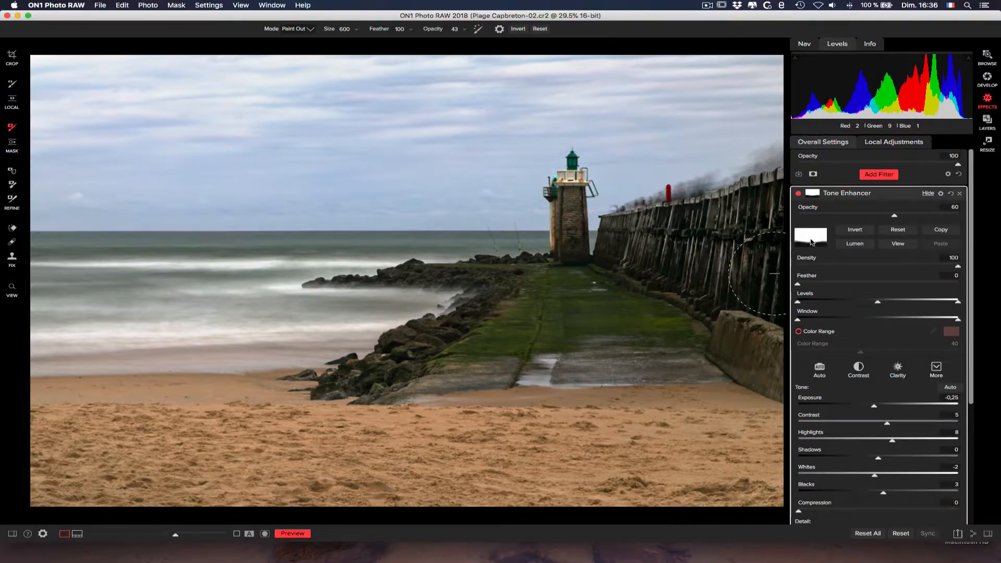
{"action": "left_click", "coordinate": [901, 232]}
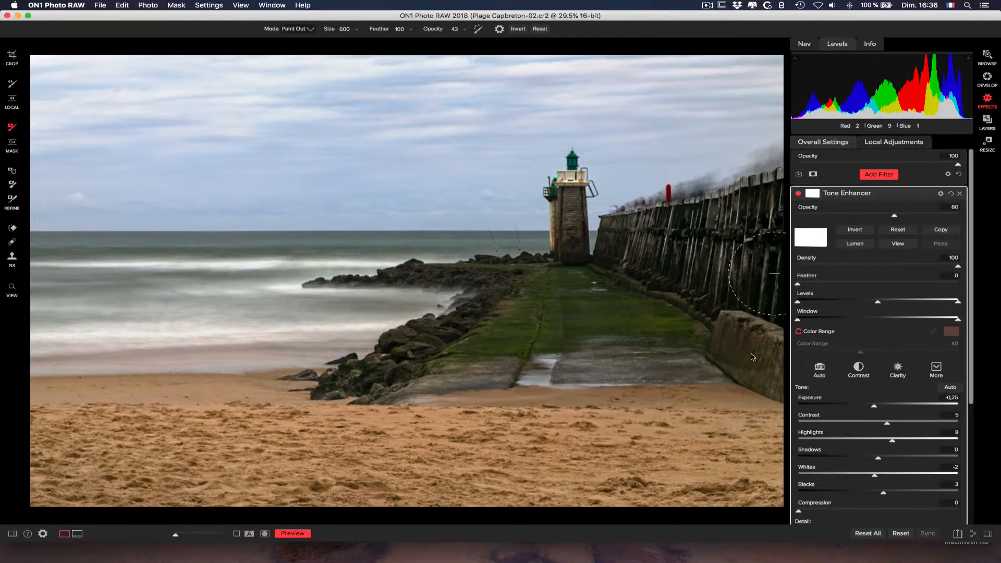
- Set the Tone Enhancer's tone values to Exposure -0.55, Highlights 26, Shadows 16, Whites 15 and Blacks -7
{"action": "scroll", "coordinate": [971, 302], "scroll_direction": "down", "scroll_amount": 5}
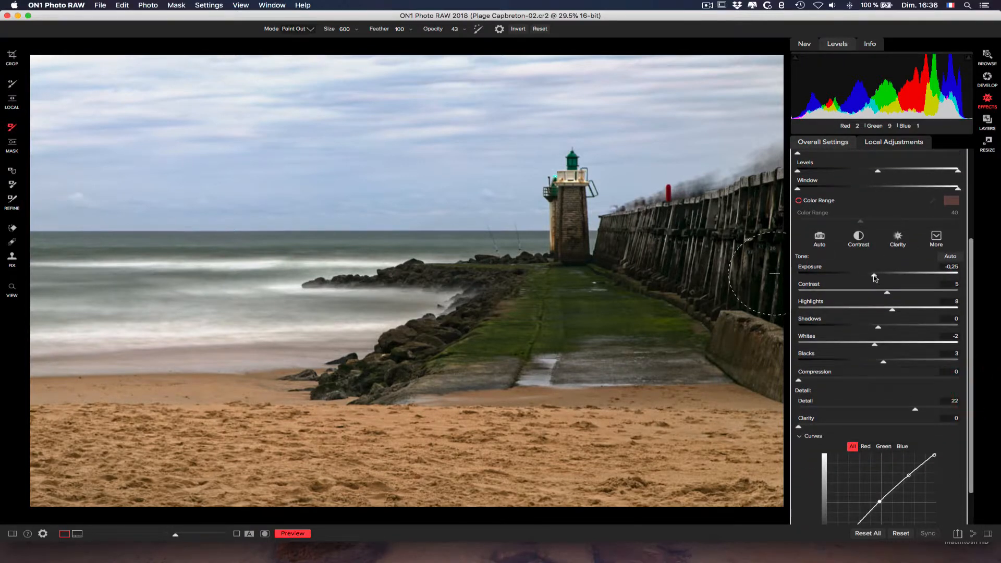
{"action": "left_click_drag", "start_coordinate": [874, 277], "coordinate": [869, 275]}
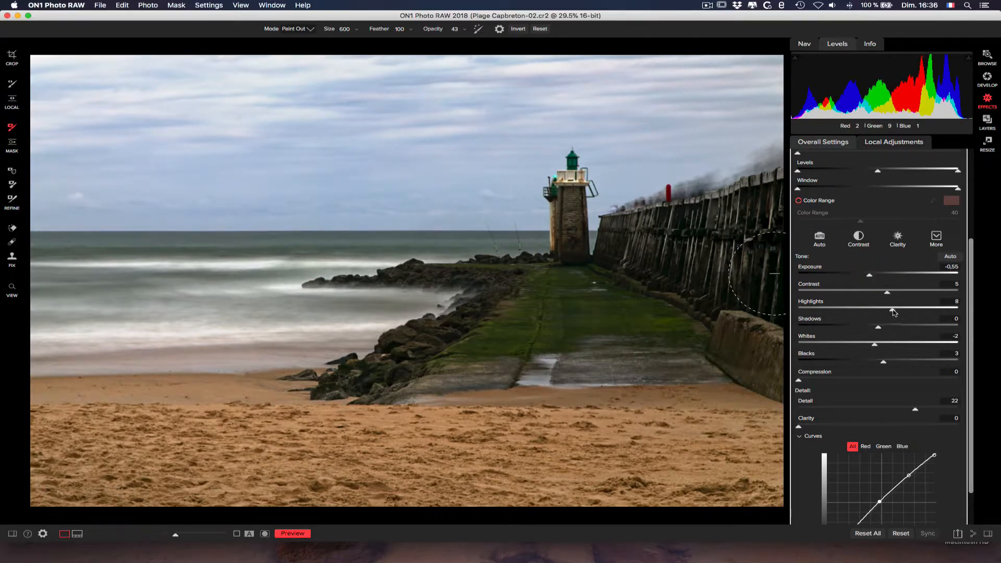
{"action": "left_click_drag", "start_coordinate": [894, 312], "coordinate": [867, 363]}
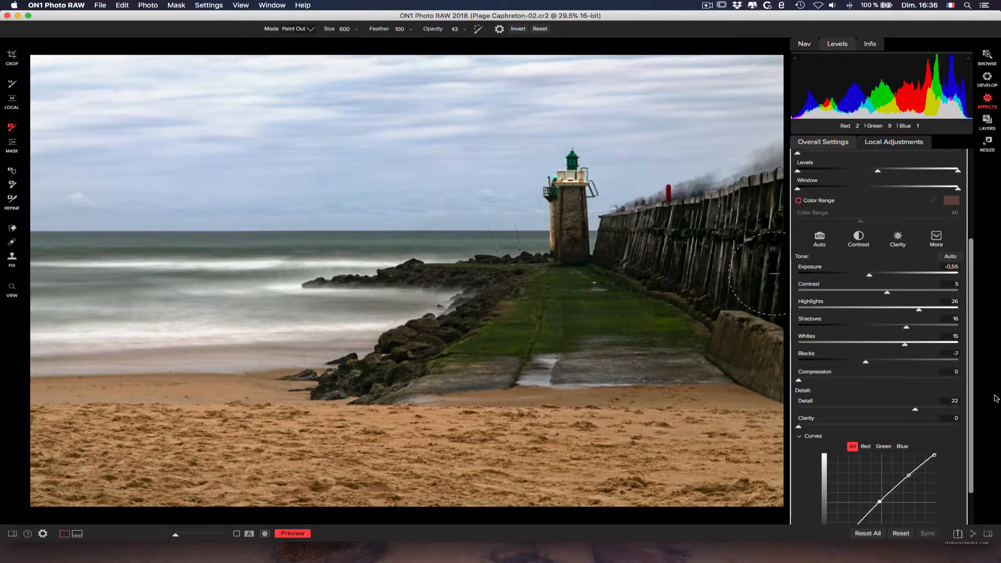
- Lower the curve's shadow point slightly, raise its midtone point to output 138, and set Clarity to 55
{"action": "scroll", "coordinate": [971, 406], "scroll_direction": "down", "scroll_amount": 3}
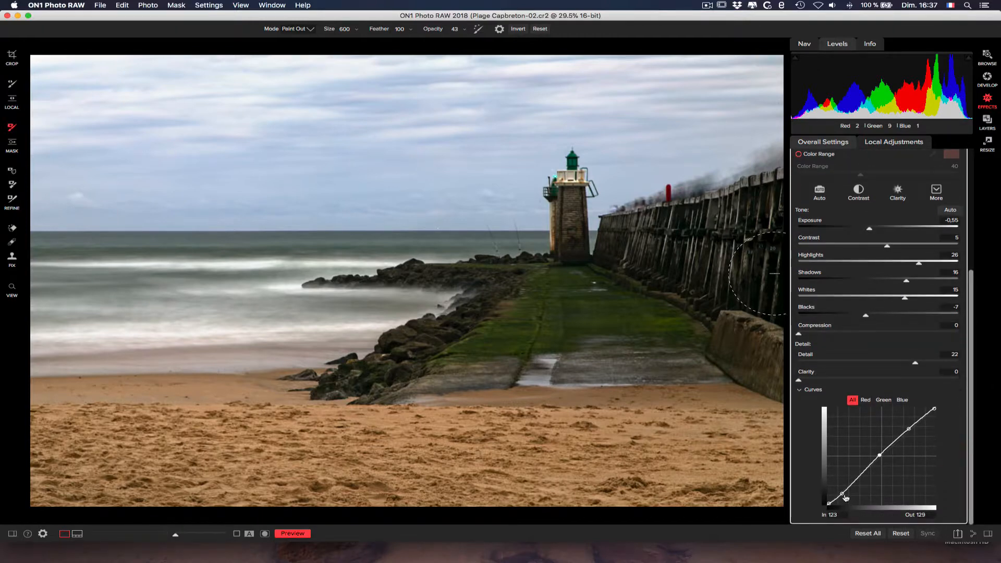
{"action": "left_click_drag", "start_coordinate": [842, 494], "coordinate": [844, 495]}
{"action": "left_click_drag", "start_coordinate": [880, 456], "coordinate": [880, 451]}
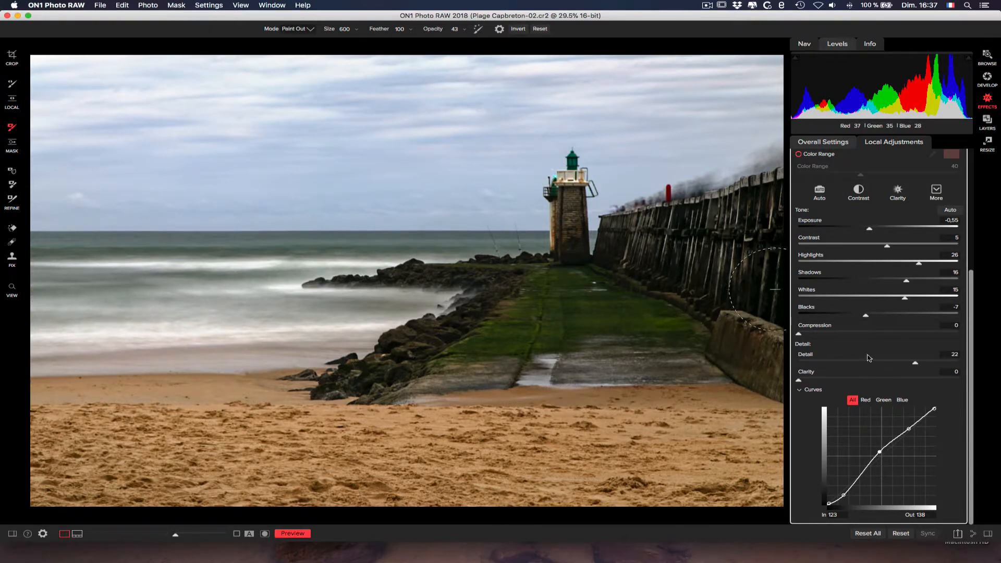
{"action": "left_click_drag", "start_coordinate": [799, 381], "coordinate": [887, 380]}
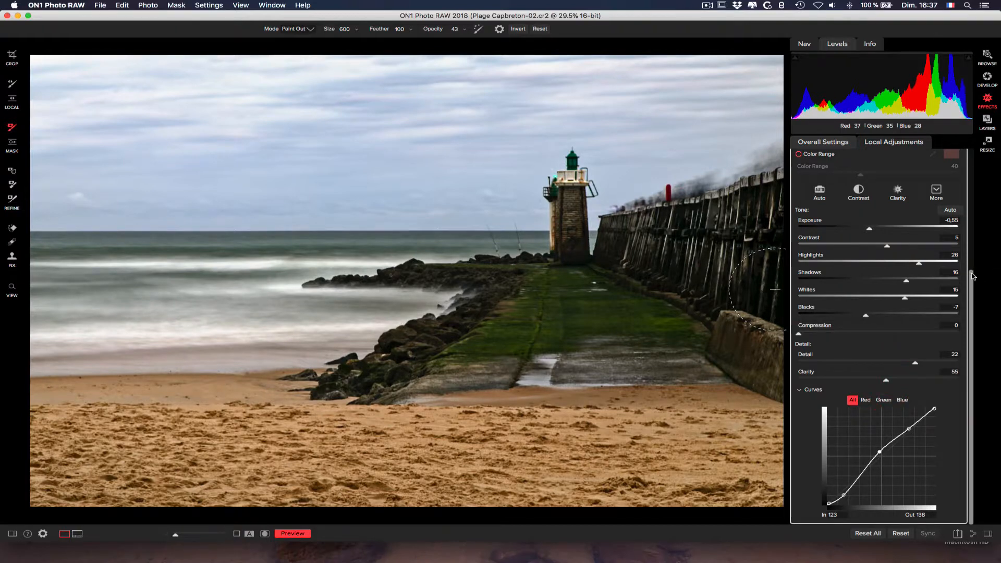
- Restrict the Tone Enhancer to Midtones in its blending options, with opacity 62 and a range of 76
{"action": "left_click_drag", "start_coordinate": [972, 280], "coordinate": [959, 147]}
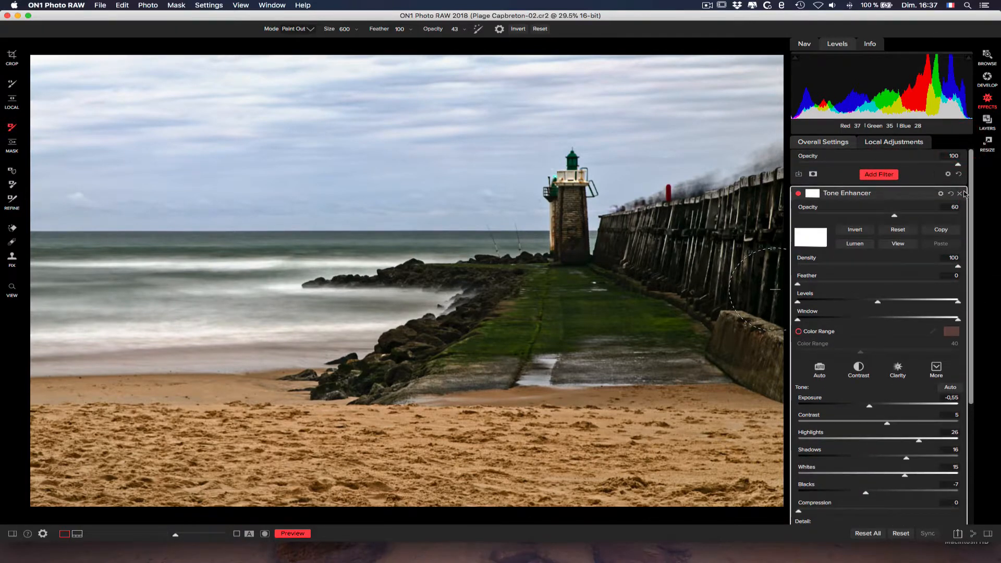
{"action": "left_click", "coordinate": [941, 194]}
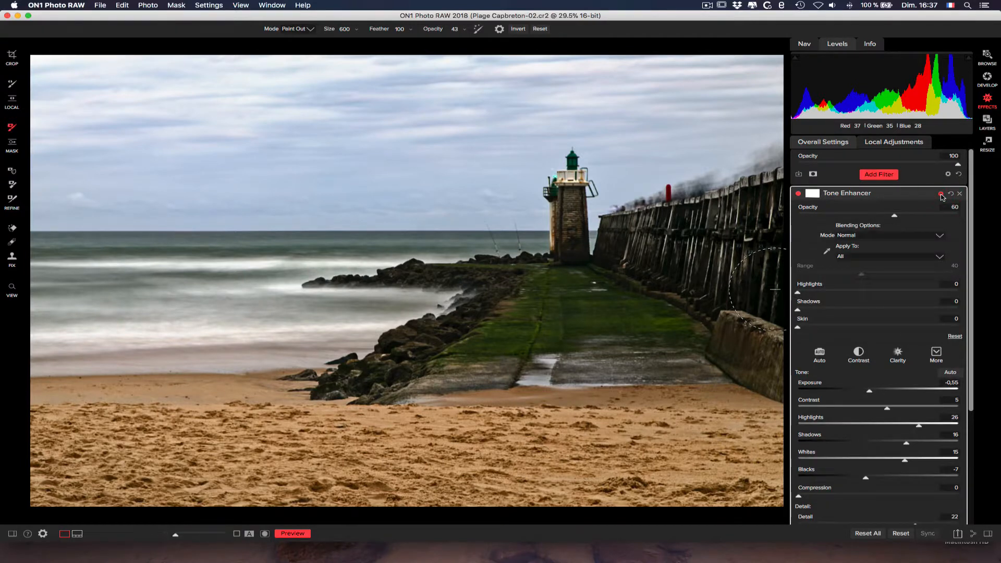
{"action": "left_click", "coordinate": [869, 257]}
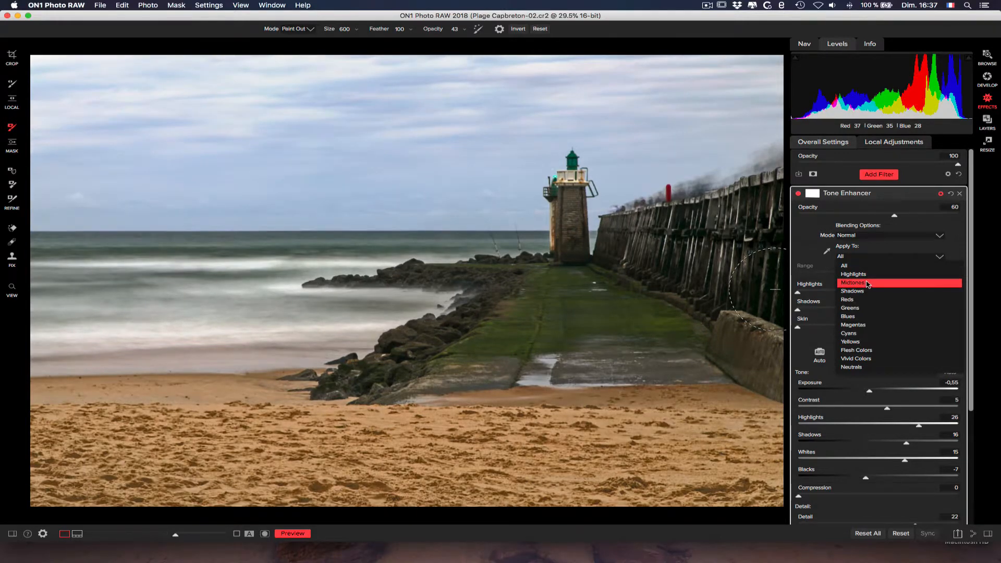
{"action": "left_click", "coordinate": [868, 283]}
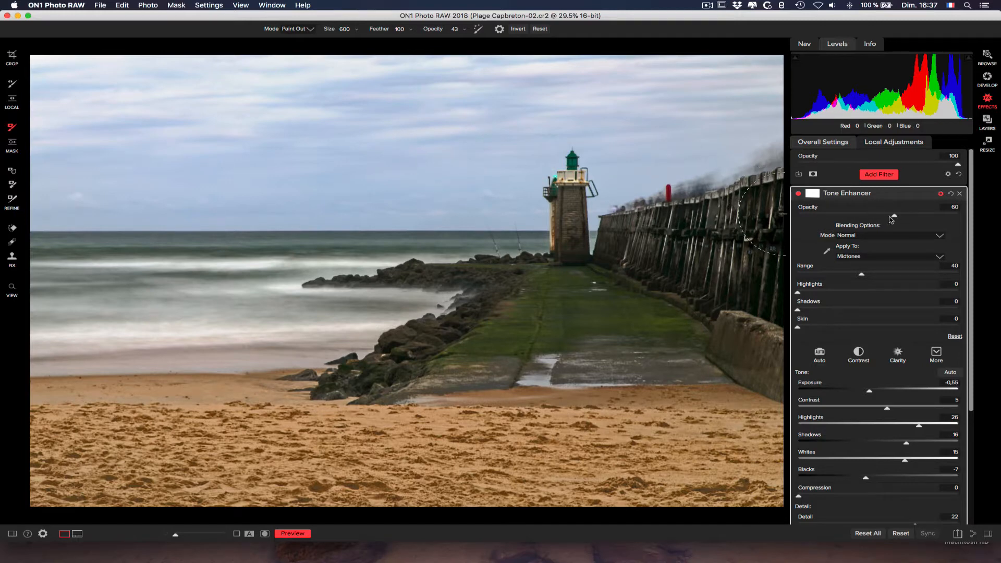
{"action": "left_click_drag", "start_coordinate": [897, 218], "coordinate": [898, 217]}
{"action": "left_click_drag", "start_coordinate": [863, 277], "coordinate": [928, 271]}
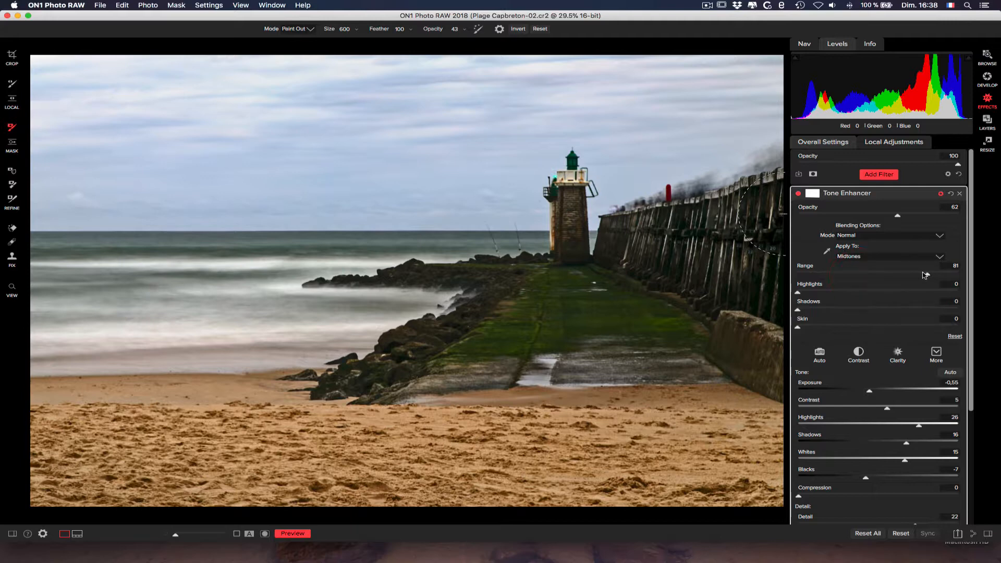
{"action": "mouse_move", "coordinate": [927, 274]}
{"action": "left_mouse_down"}
{"action": "mouse_move", "coordinate": [889, 274]}
{"action": "mouse_move", "coordinate": [930, 275]}
{"action": "mouse_move", "coordinate": [908, 275]}
{"action": "mouse_move", "coordinate": [920, 275]}
{"action": "left_mouse_up"}
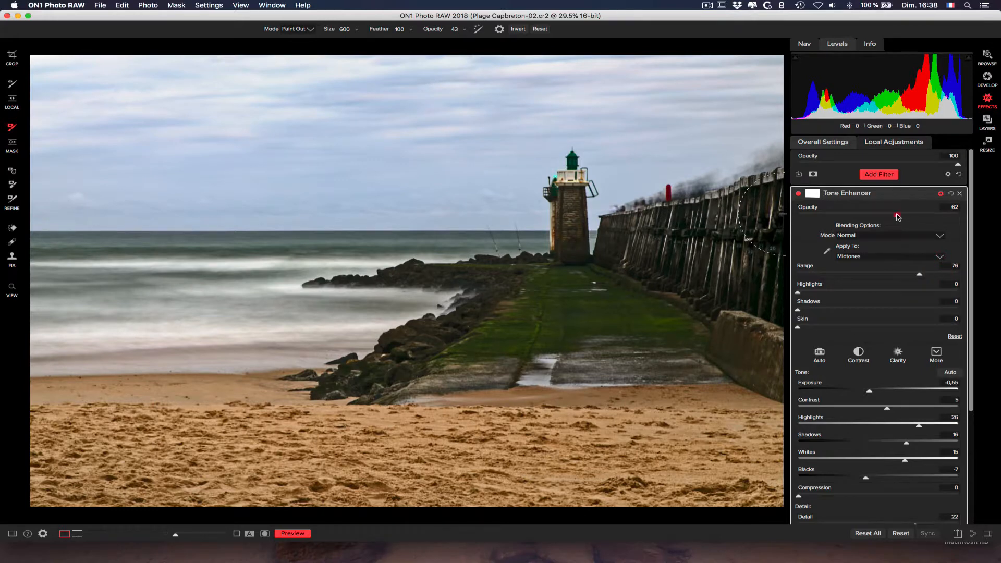
- Set the filter's opacity to 54, its blending protection to Highlights 14 and Shadows 6, and its blending mode to Luminosity
{"action": "left_click_drag", "start_coordinate": [897, 217], "coordinate": [886, 218]}
{"action": "mouse_move", "coordinate": [799, 294]}
{"action": "left_mouse_down"}
{"action": "mouse_move", "coordinate": [831, 293]}
{"action": "mouse_move", "coordinate": [813, 310]}
{"action": "left_mouse_up"}
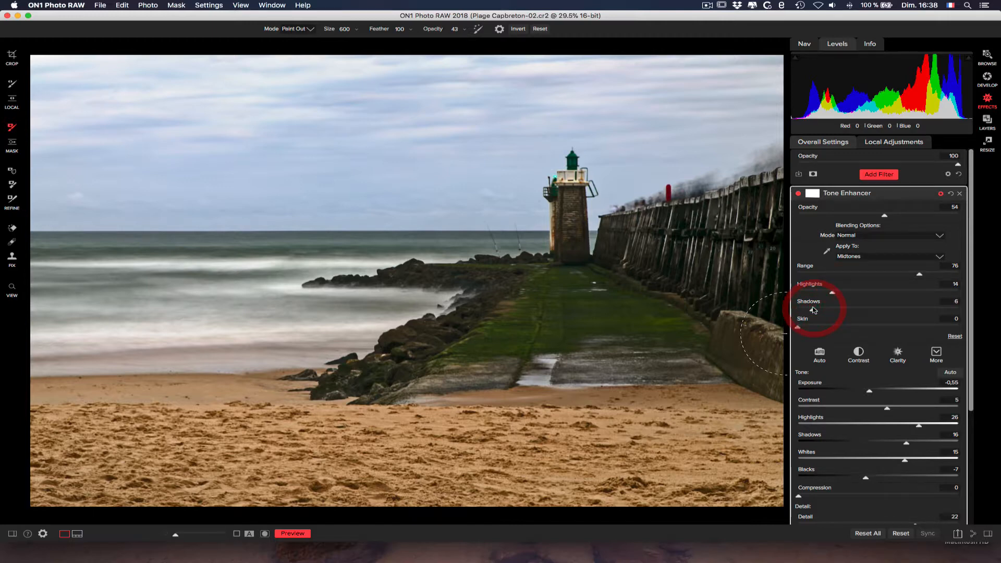
{"action": "left_click", "coordinate": [874, 237]}
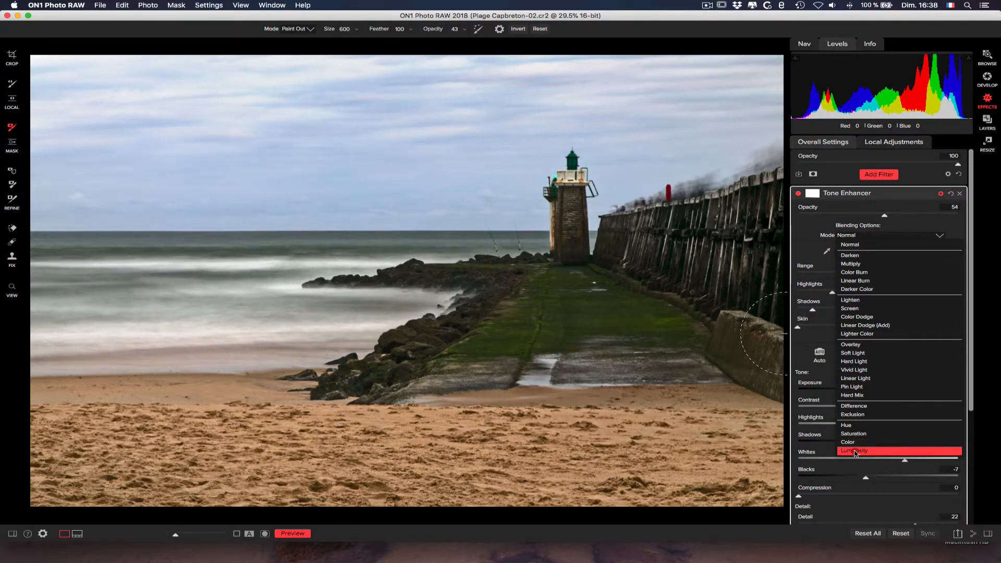
{"action": "left_click", "coordinate": [855, 451]}
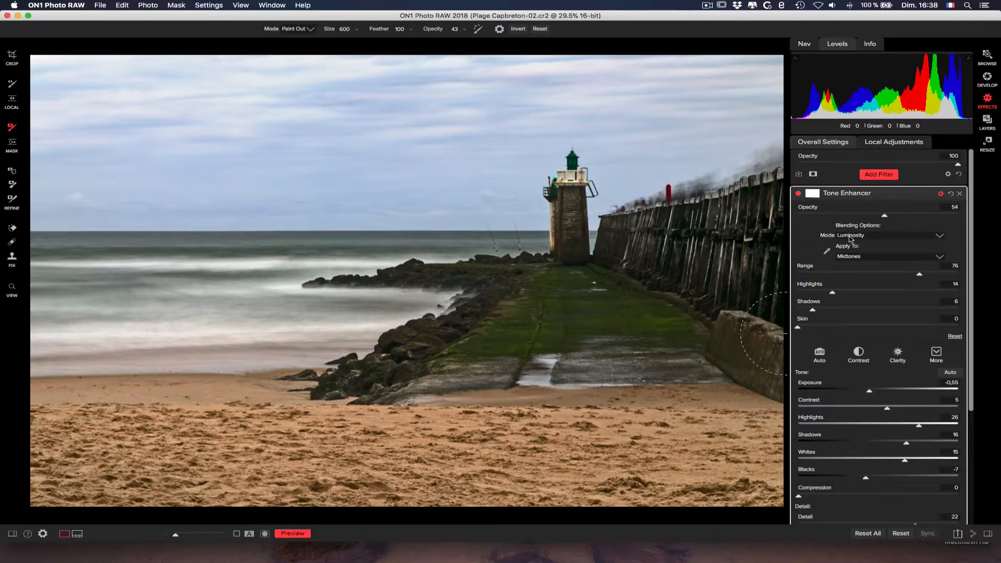
- Check the photo with and without the Luminosity-blended filter and set the filter's opacity to 70
{"action": "left_click", "coordinate": [799, 193]}
{"action": "left_click", "coordinate": [798, 194]}
{"action": "left_click_drag", "start_coordinate": [887, 218], "coordinate": [910, 216]}
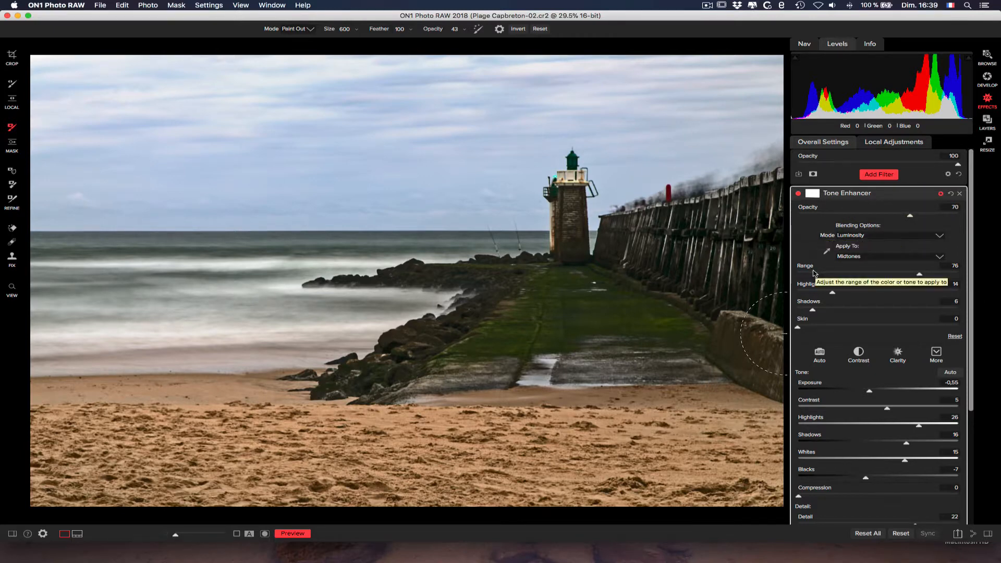
{"action": "left_click_drag", "start_coordinate": [971, 233], "coordinate": [972, 235]}
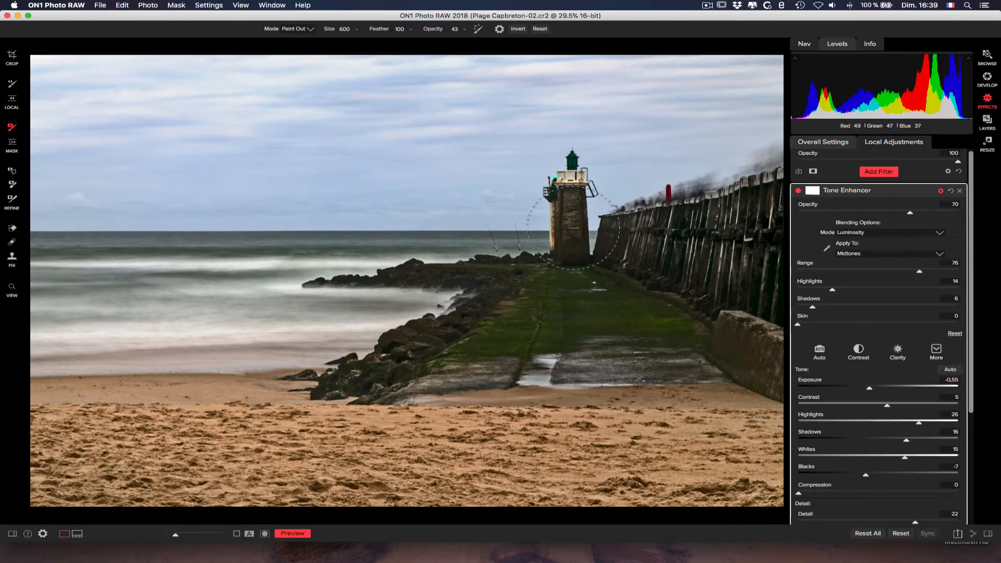
- Toggle the Tone Enhancer off and on repeatedly to compare its midtone effect with the unfiltered photo
{"action": "left_click", "coordinate": [799, 191]}
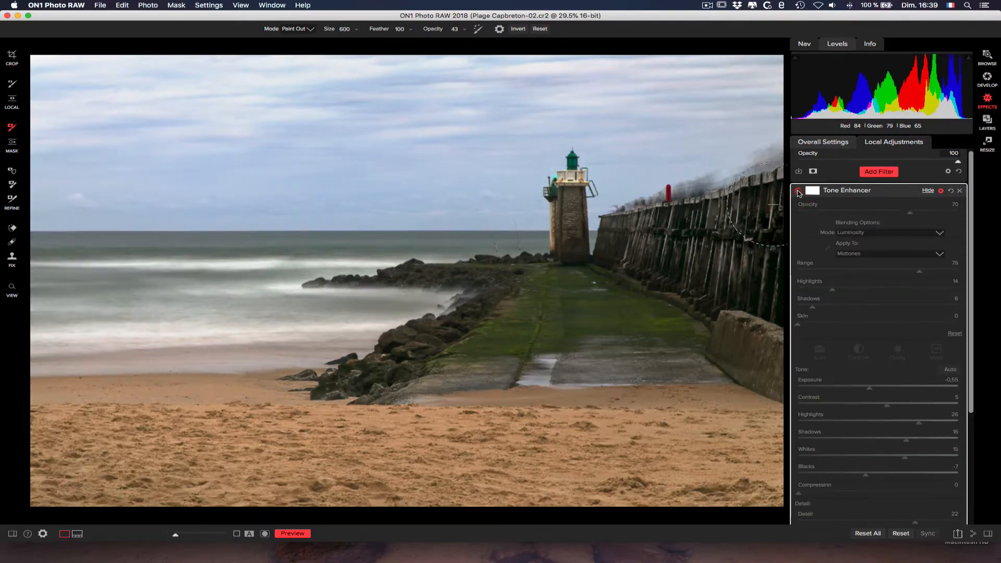
{"action": "left_click", "coordinate": [798, 191]}
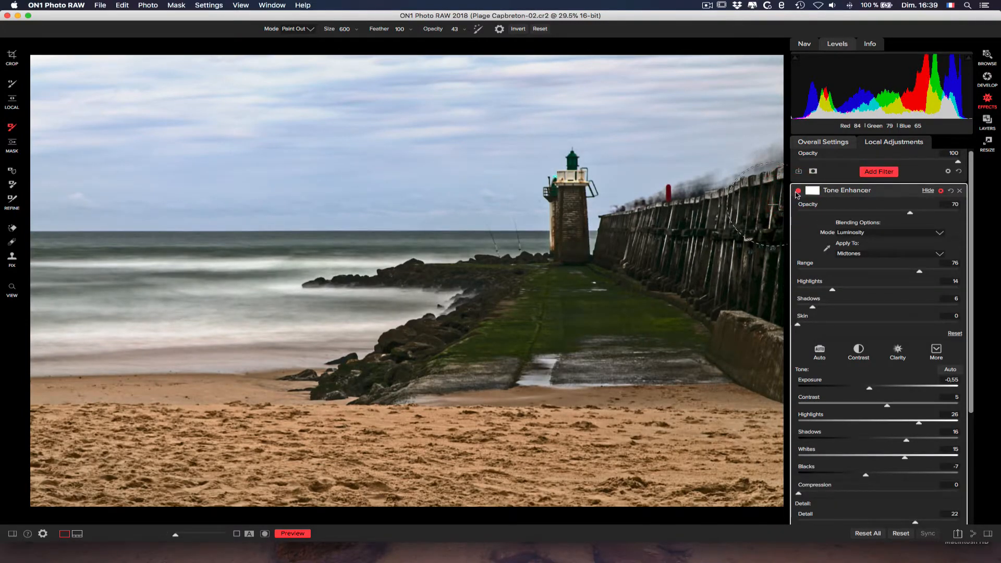
{"action": "left_click", "coordinate": [798, 190]}
{"action": "left_click", "coordinate": [799, 191]}
{"action": "left_click", "coordinate": [798, 191]}
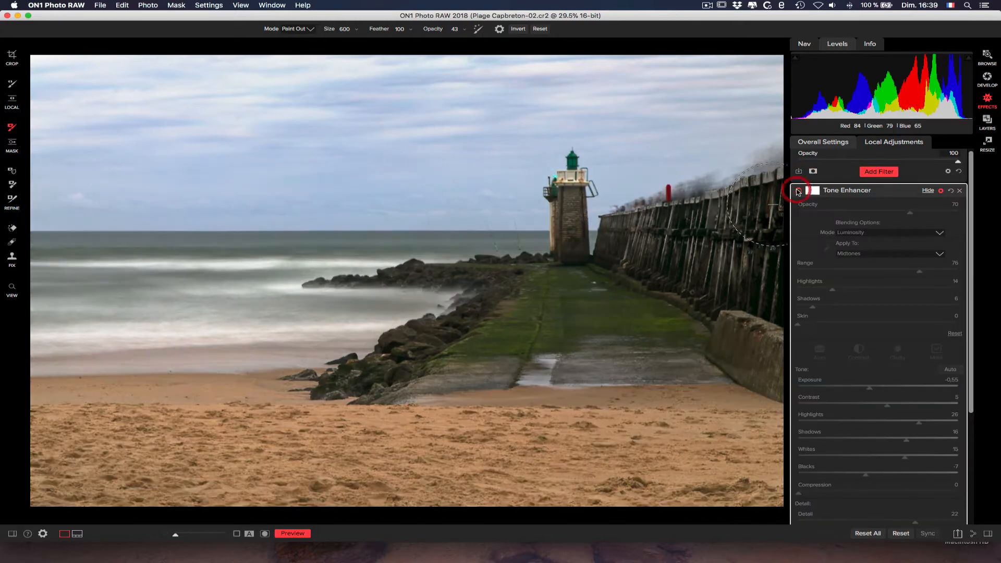
{"action": "left_click", "coordinate": [799, 190]}
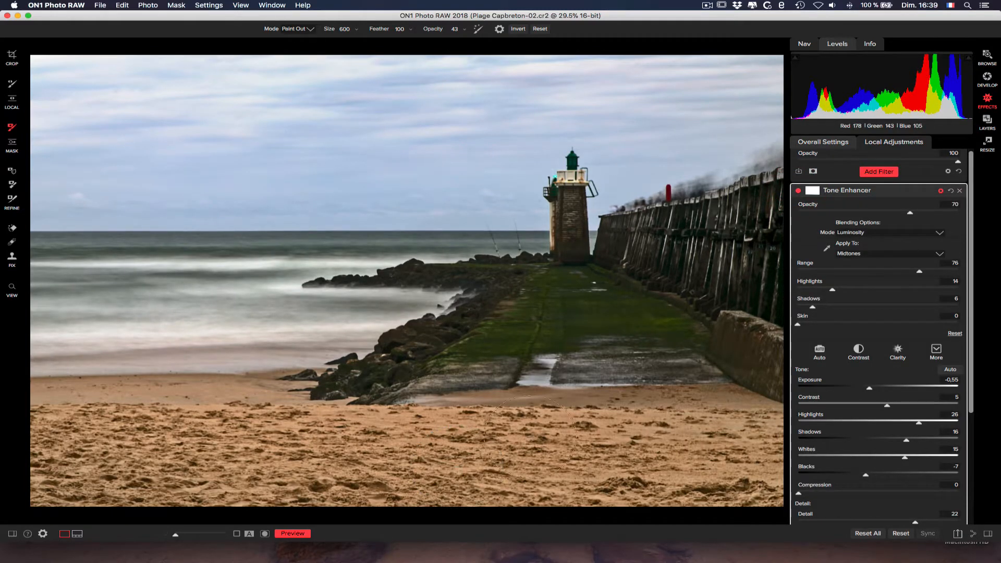
- Review the Tone Enhancer's mask settings and change its blending options to apply the effect to Shadows
{"action": "left_click", "coordinate": [813, 192]}
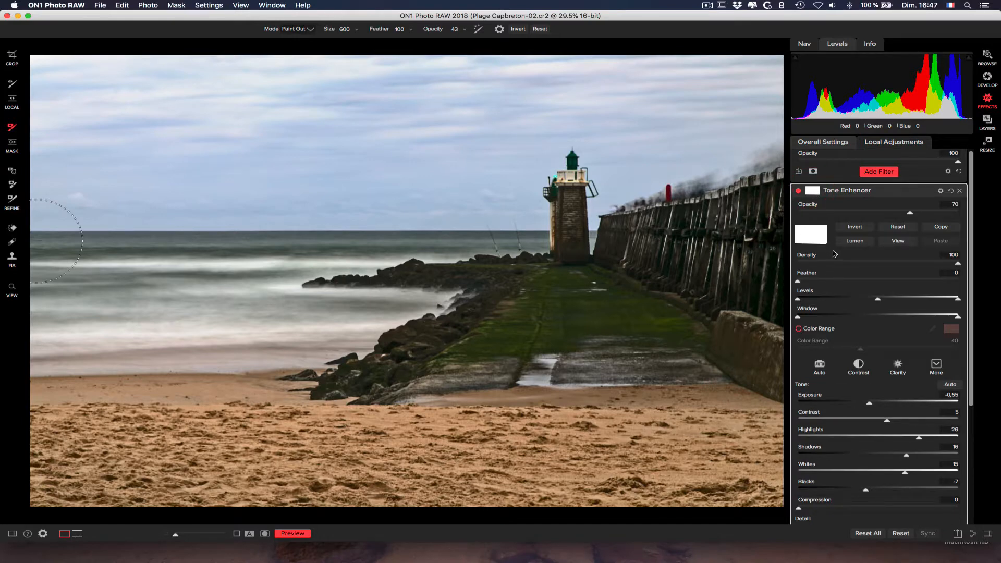
{"action": "left_click", "coordinate": [941, 192]}
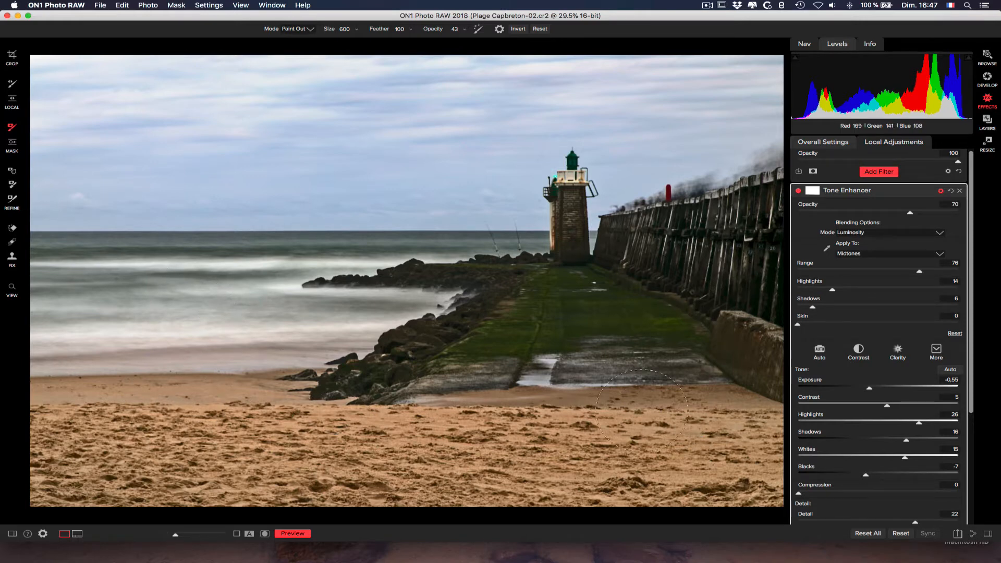
{"action": "left_click", "coordinate": [915, 255]}
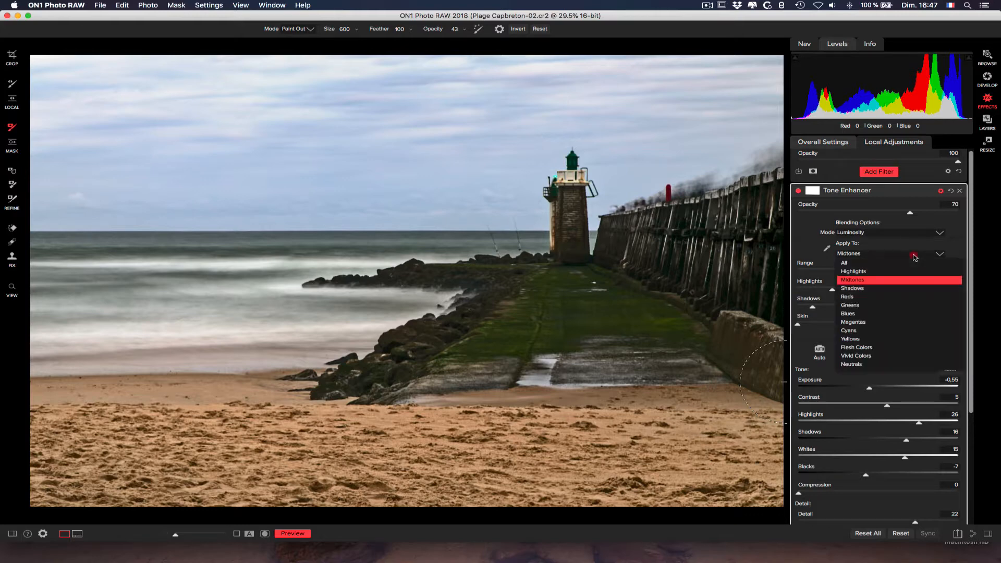
{"action": "left_click", "coordinate": [857, 291]}
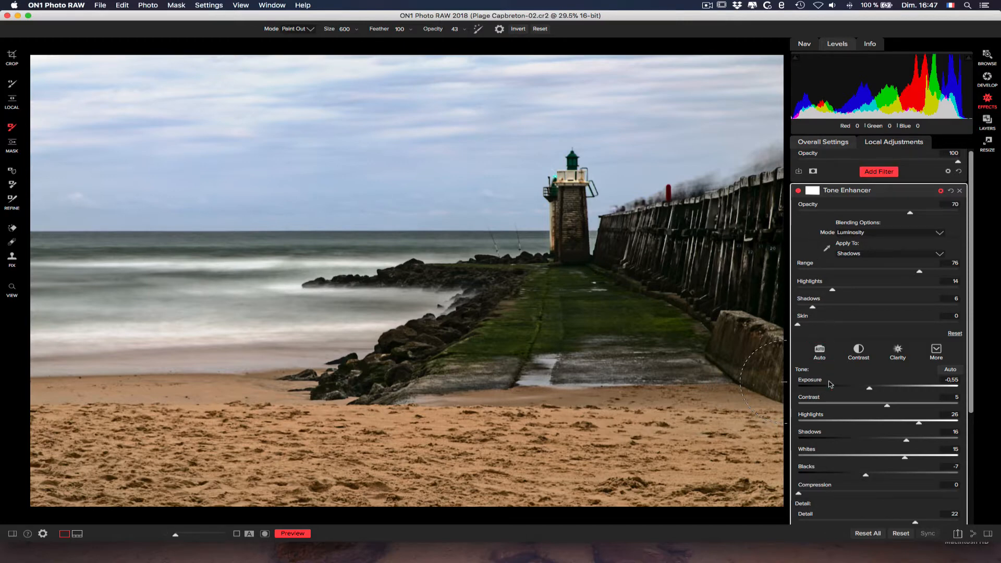
- Switch the Tone Enhancer off and on repeatedly to compare the photo with and without the Shadows-only effect
{"action": "left_click", "coordinate": [799, 191]}
{"action": "left_click", "coordinate": [799, 191]}
{"action": "left_click", "coordinate": [800, 191]}
{"action": "left_click", "coordinate": [799, 191]}
{"action": "left_click", "coordinate": [799, 191]}
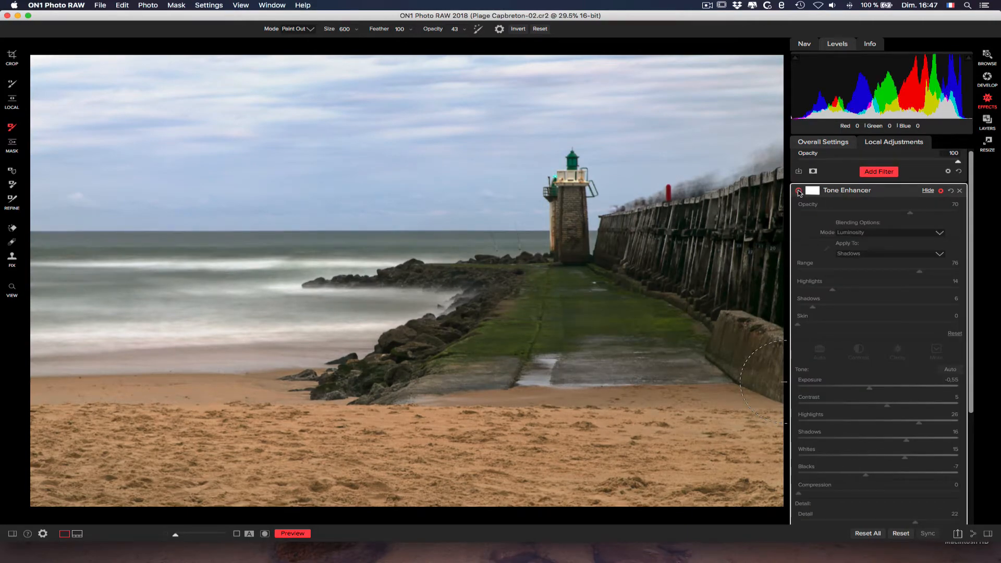
{"action": "left_click", "coordinate": [799, 191]}
{"action": "left_click", "coordinate": [800, 190]}
{"action": "left_click", "coordinate": [799, 190]}
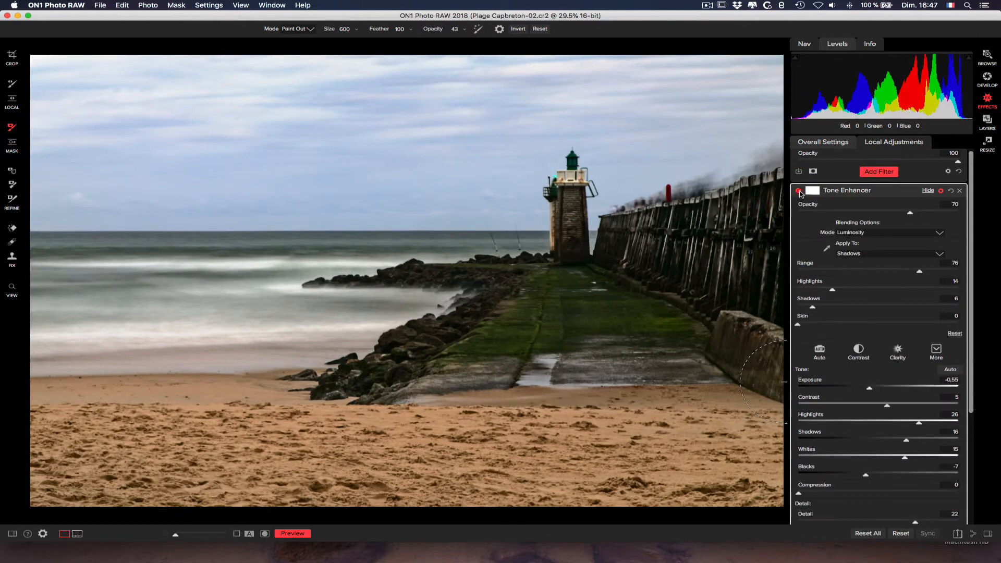
- Compare the photo with and without the Shadows-only effect and reduce the Tone Enhancer's blending Range to 44
{"action": "left_click", "coordinate": [799, 191]}
{"action": "left_click", "coordinate": [799, 190]}
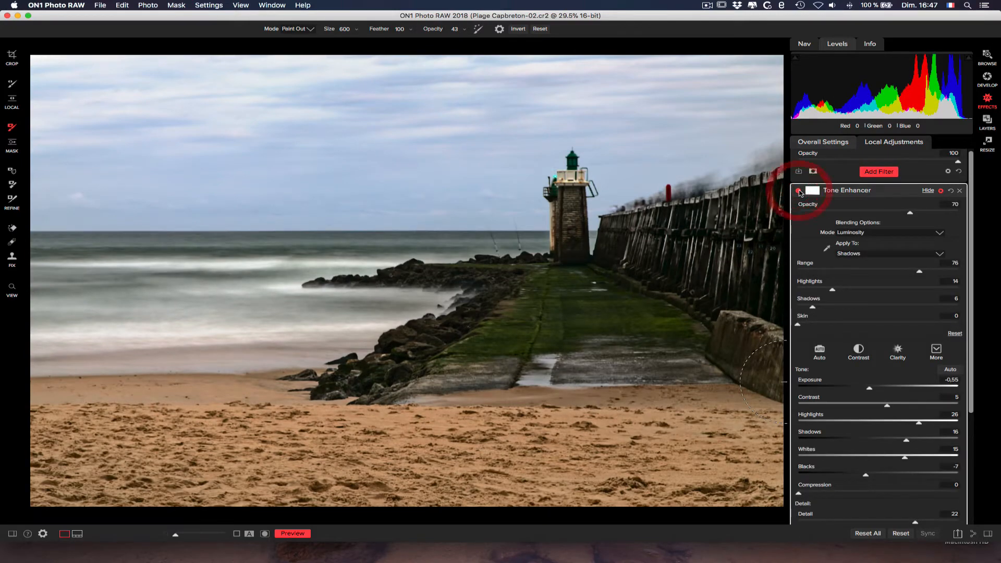
{"action": "left_click", "coordinate": [799, 191]}
{"action": "left_click", "coordinate": [799, 191]}
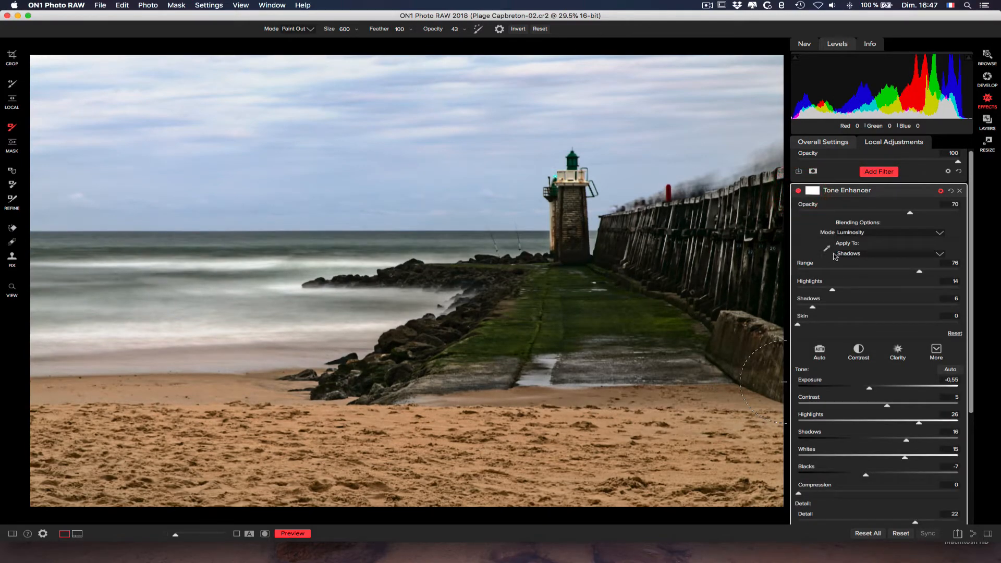
{"action": "left_click_drag", "start_coordinate": [919, 272], "coordinate": [868, 271]}
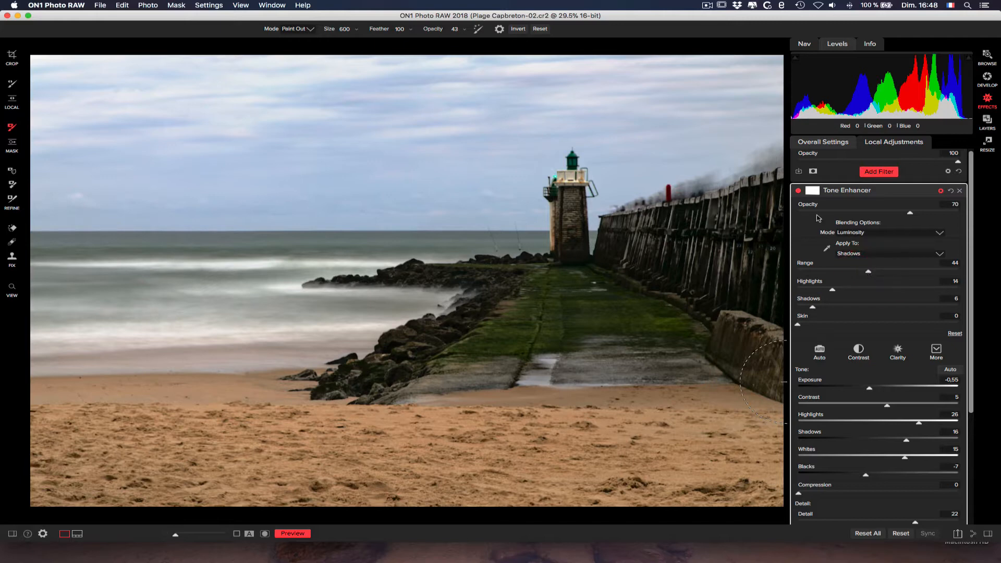
- Switch the Tone Enhancer off and on to judge the narrower Shadows range, bringing its blending options back into view
{"action": "left_click", "coordinate": [799, 192]}
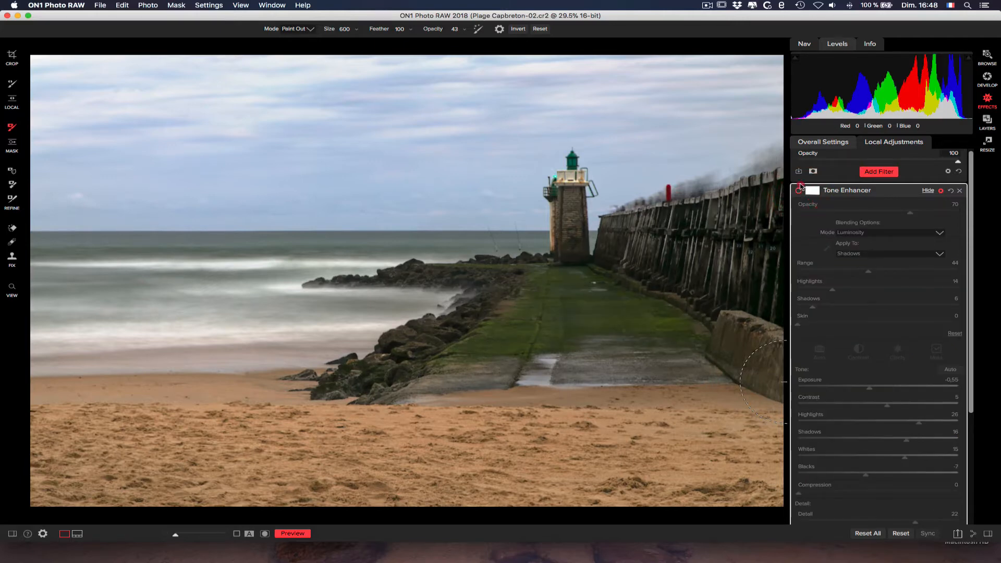
{"action": "left_click", "coordinate": [799, 194]}
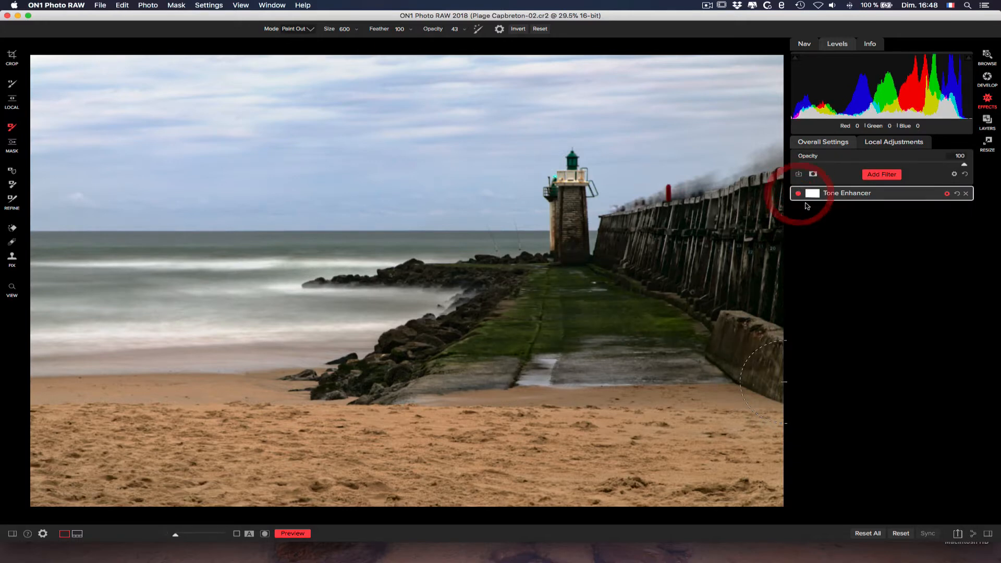
{"action": "left_click", "coordinate": [949, 196]}
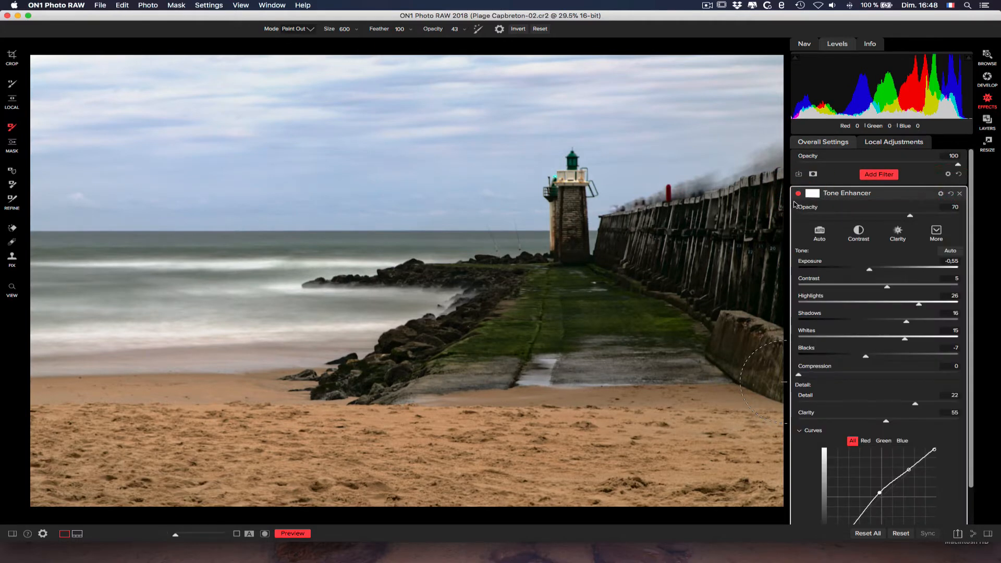
{"action": "left_click", "coordinate": [940, 195]}
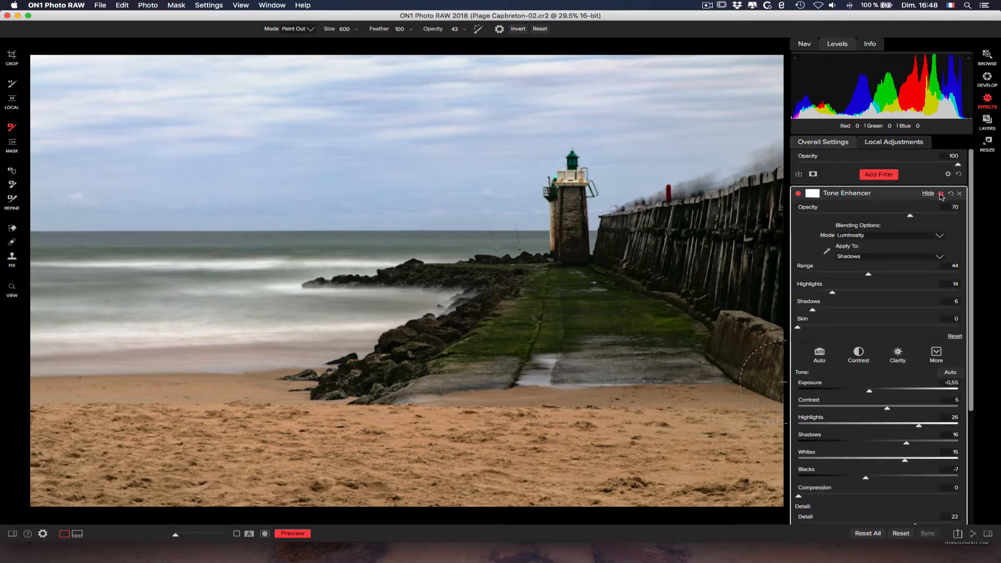
{"action": "left_click", "coordinate": [800, 195]}
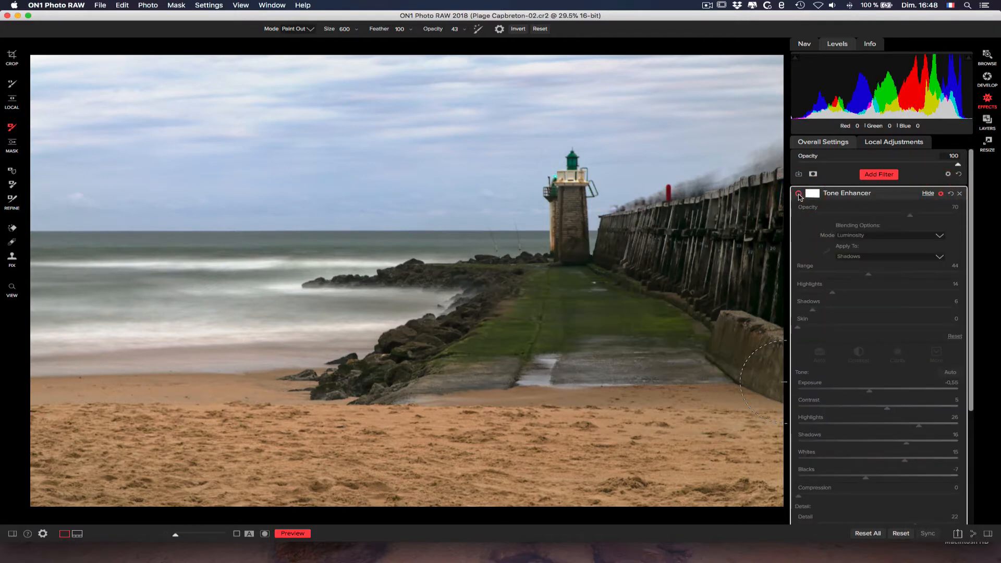
{"action": "left_click", "coordinate": [799, 195]}
{"action": "left_click", "coordinate": [799, 195]}
{"action": "left_click", "coordinate": [799, 194]}
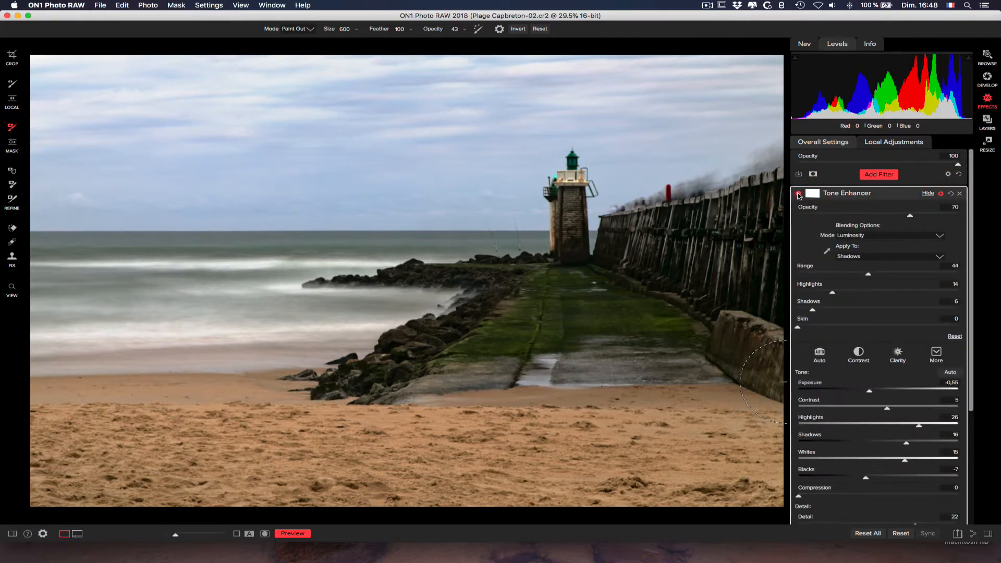
{"action": "left_click", "coordinate": [799, 194]}
{"action": "left_click", "coordinate": [799, 194]}
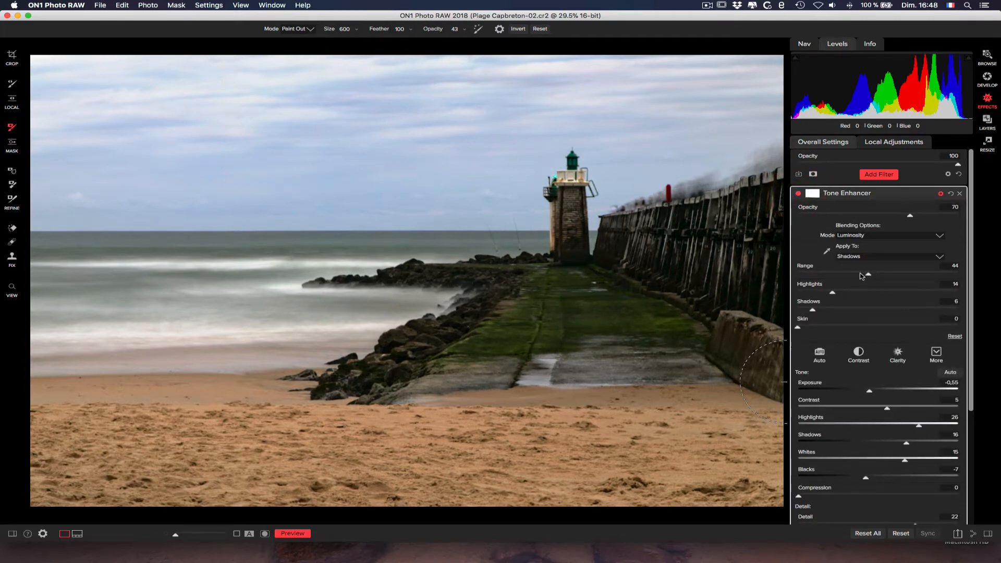
- Set the Tone Enhancer's blending Range to 40 and compare the photo with and without the filter
{"action": "left_click_drag", "start_coordinate": [867, 276], "coordinate": [864, 276]}
{"action": "left_click", "coordinate": [799, 194]}
{"action": "left_click", "coordinate": [800, 194]}
{"action": "left_click", "coordinate": [800, 194]}
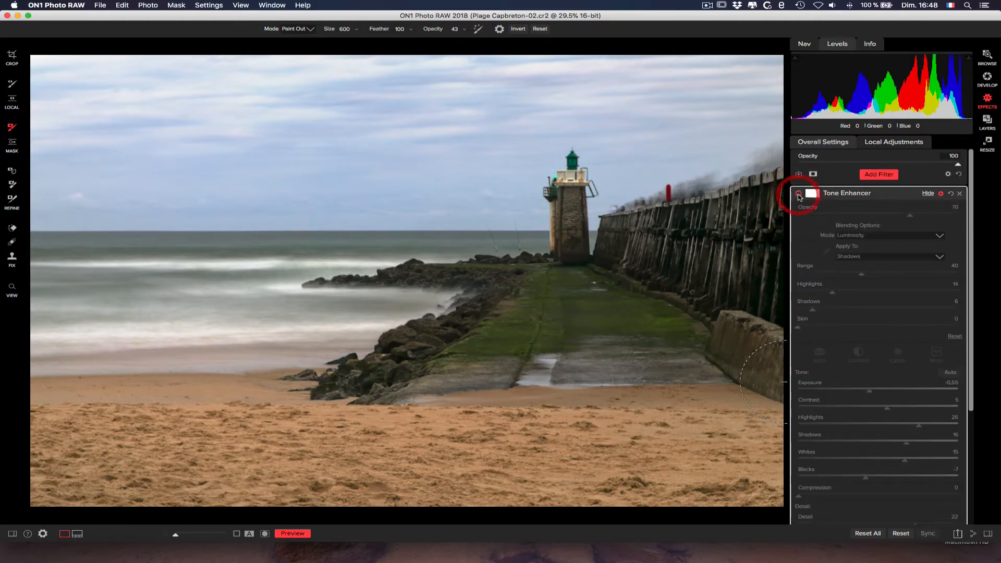
{"action": "left_click", "coordinate": [799, 194]}
{"action": "left_click", "coordinate": [799, 195]}
{"action": "left_click", "coordinate": [799, 194]}
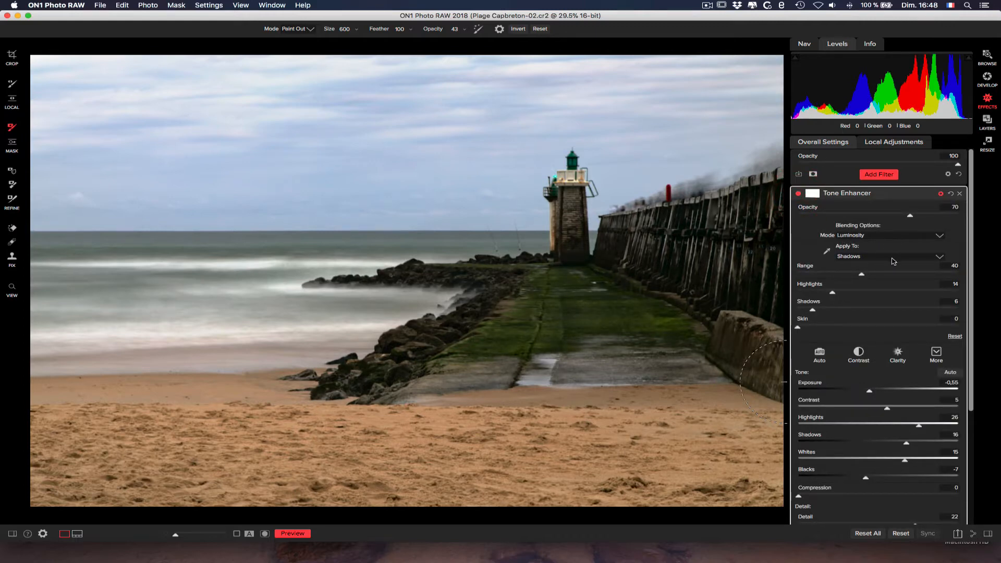
{"action": "left_click", "coordinate": [863, 274]}
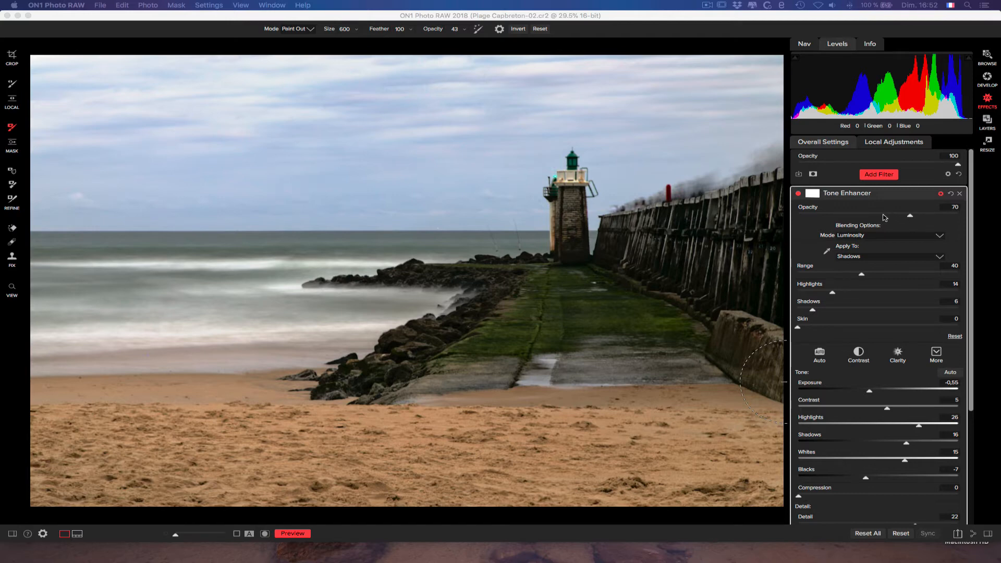
- Hide and redisplay the Tone Enhancer's blending options, review the tones and colors it can apply to, and reselect Shadows
{"action": "left_click", "coordinate": [940, 194]}
{"action": "left_click", "coordinate": [941, 194]}
{"action": "left_click", "coordinate": [942, 195]}
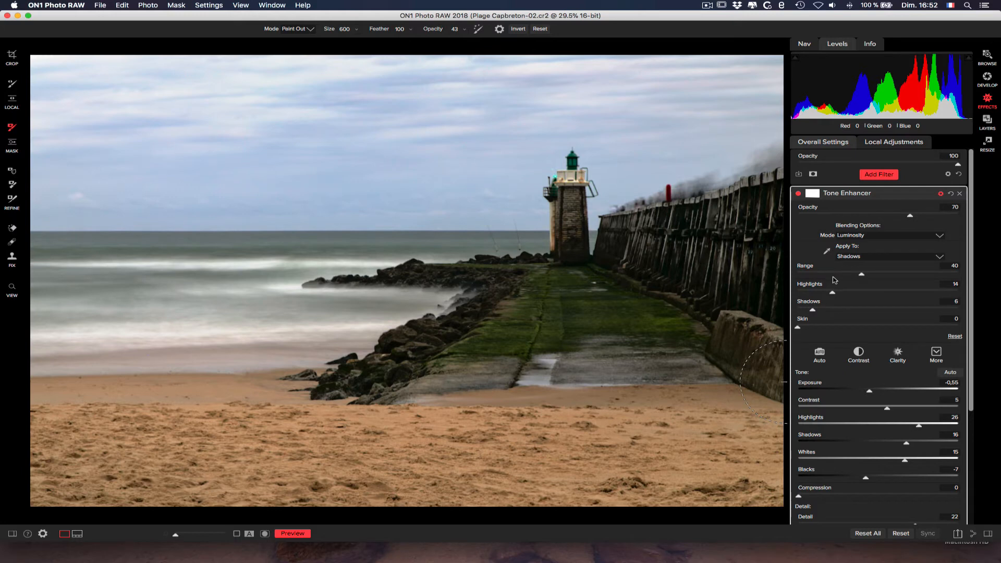
{"action": "left_click", "coordinate": [856, 257]}
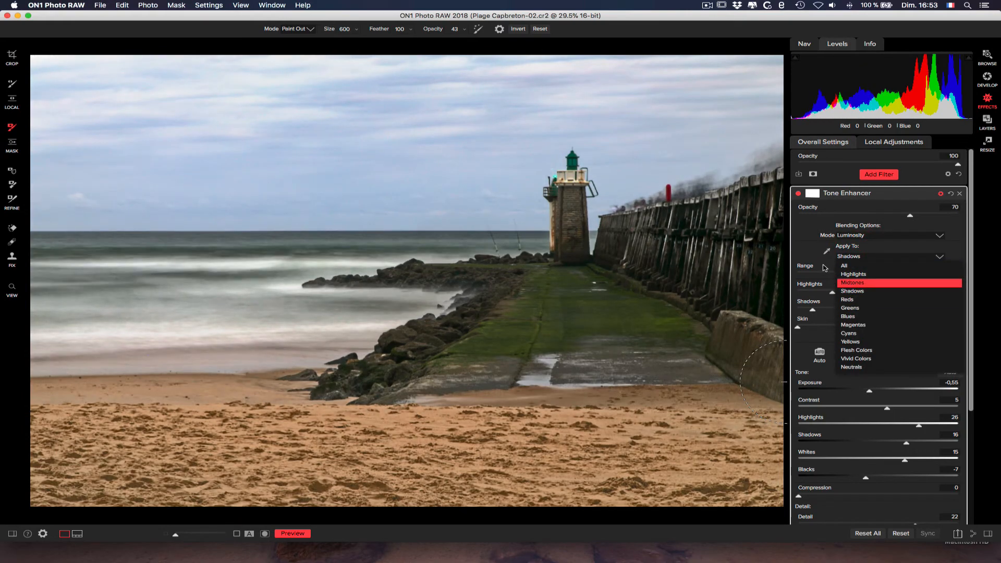
{"action": "left_click", "coordinate": [850, 291]}
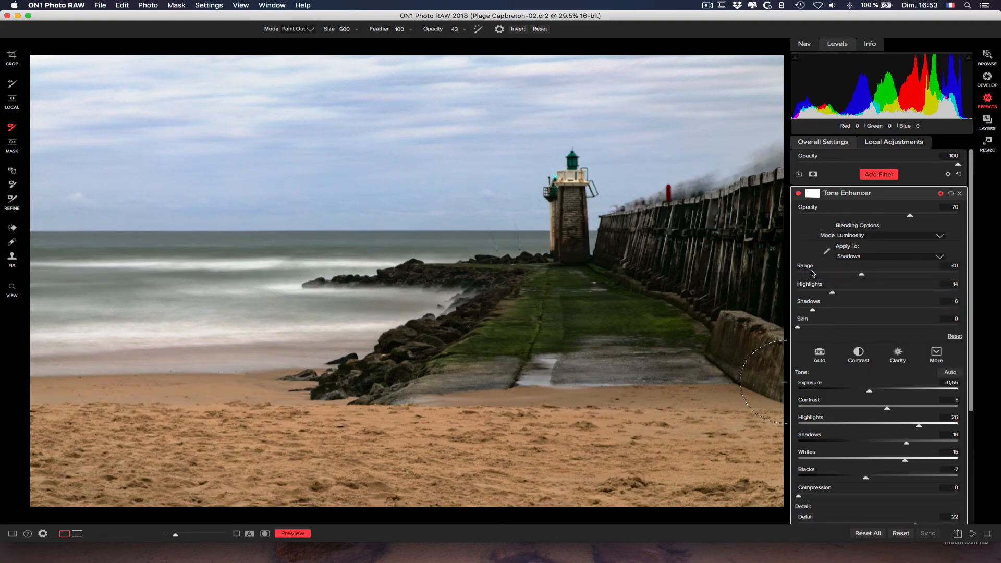